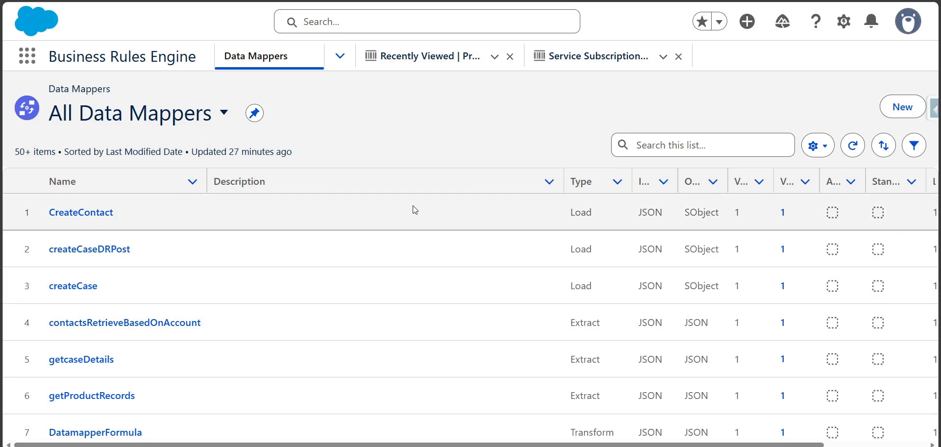
Start a new data mapper and name it formulaChaningDRTransform
left_click(904, 109)
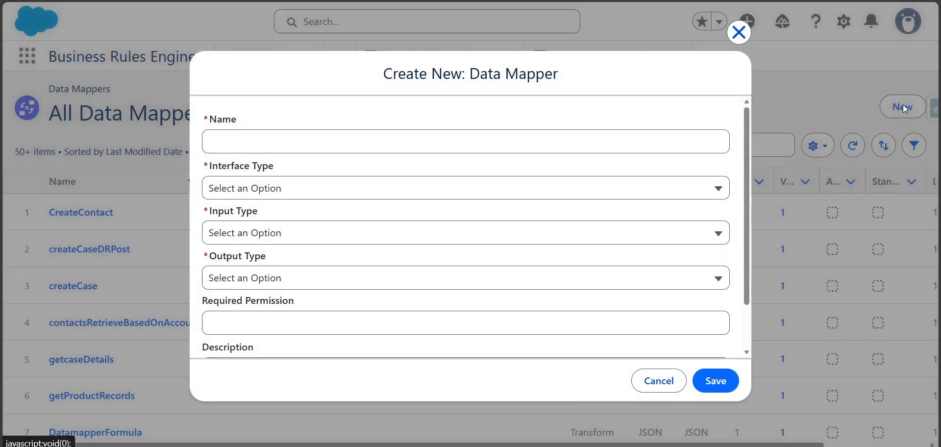
left_click(425, 144)
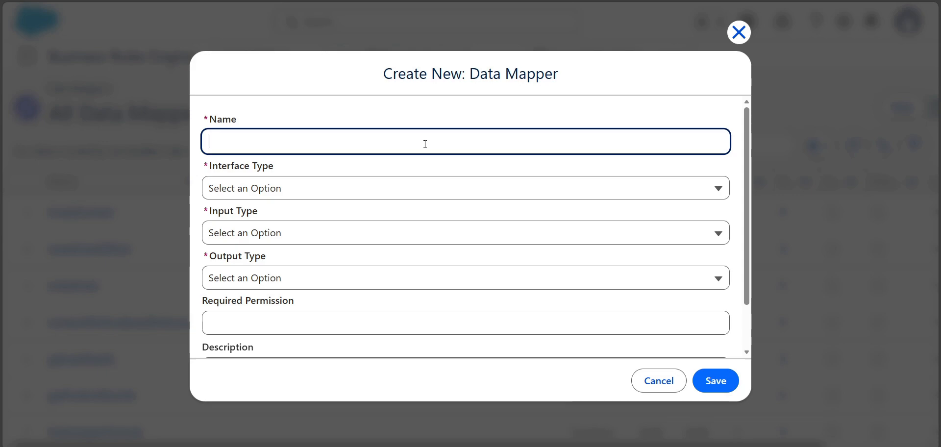
type("formulaCHa")
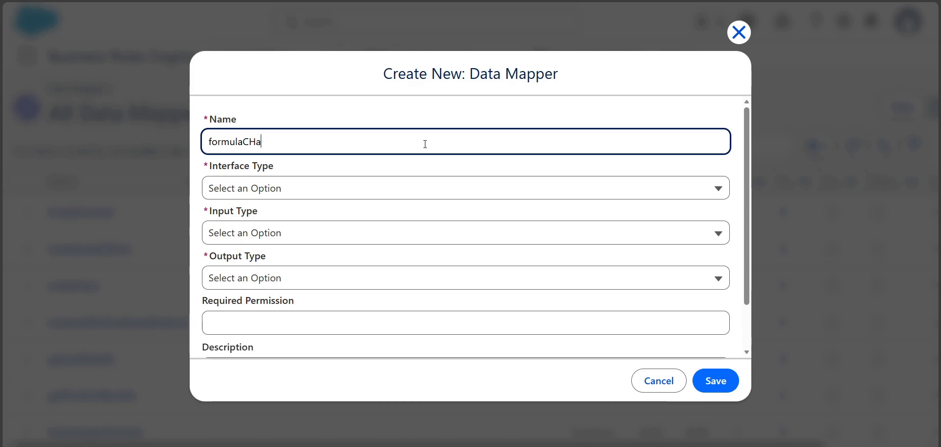
key("BackSpace")
key("BackSpace")
type("haning")
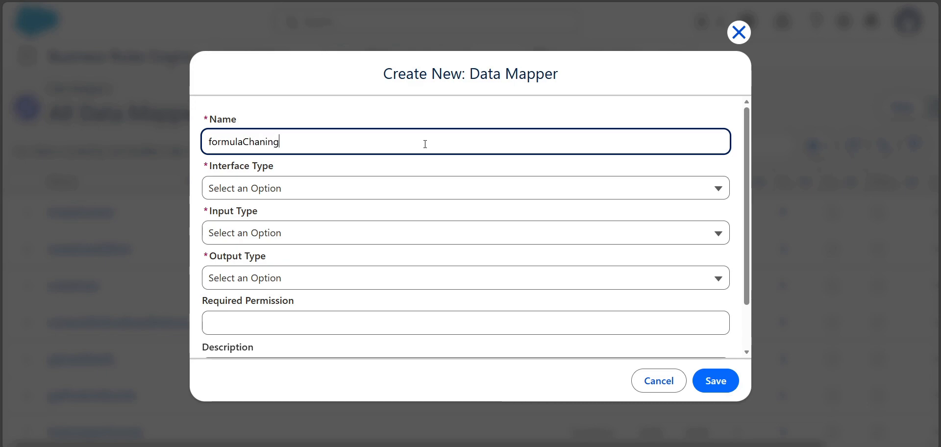
type("DRTransform")
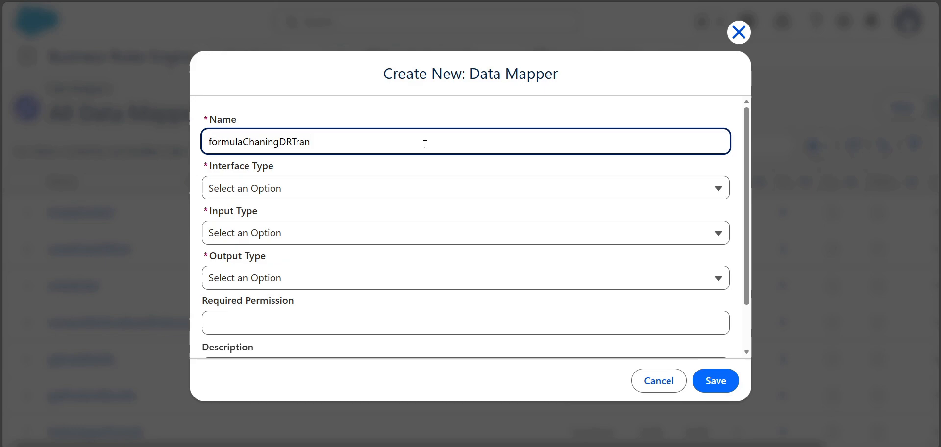
Set the data mapper's interface type to Transform, with JSON as input and output type, and save it
left_click(385, 195)
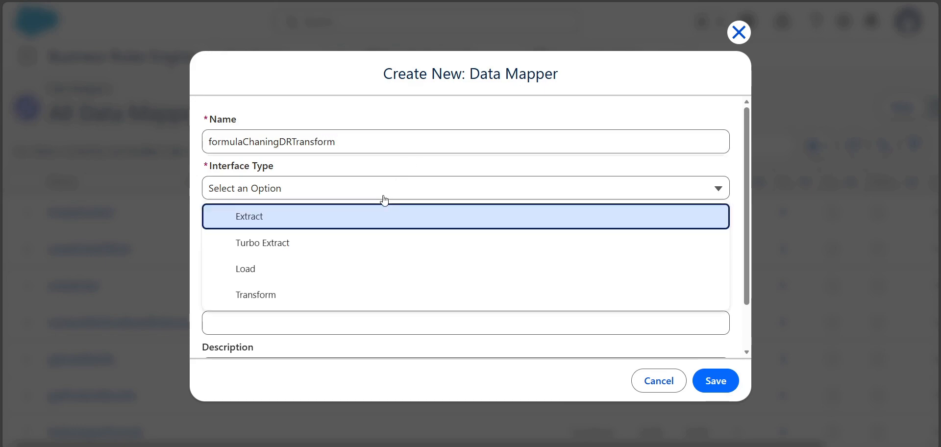
left_click(365, 294)
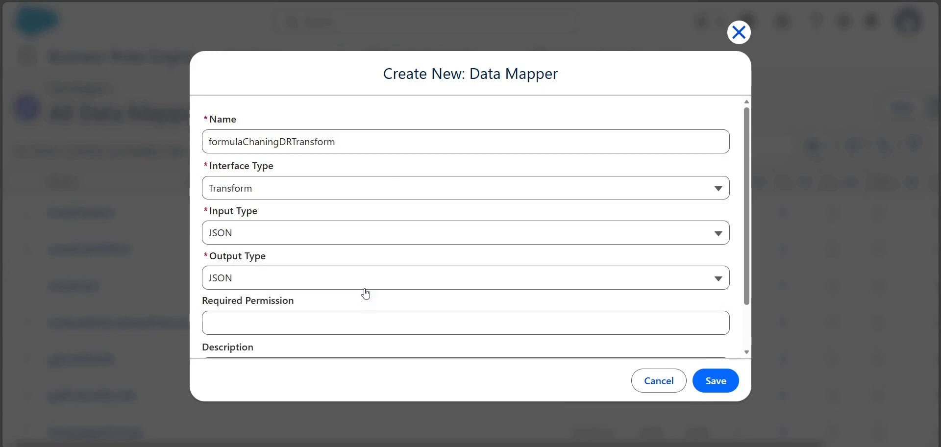
scroll(372, 297, "down", 2)
left_click(706, 382)
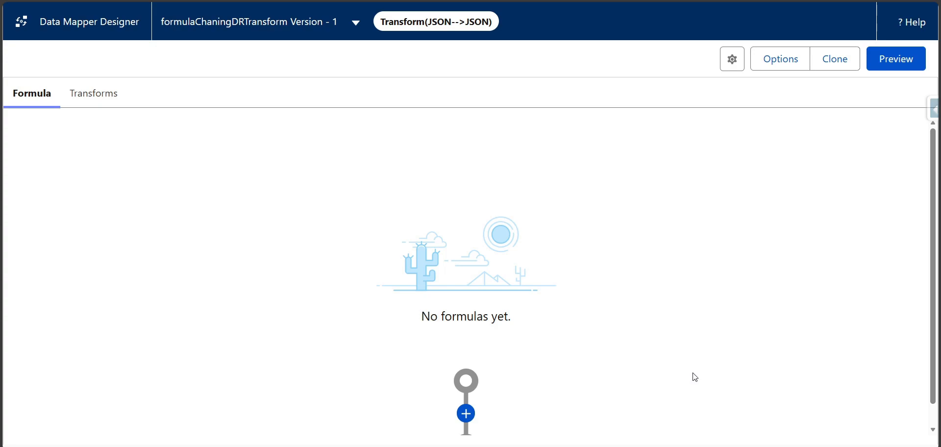
Replace the transform's input JSON with an object containing Quantity 5, UnitPrice 200 and DiscountRate 0.1
scroll(491, 289, "down", 1)
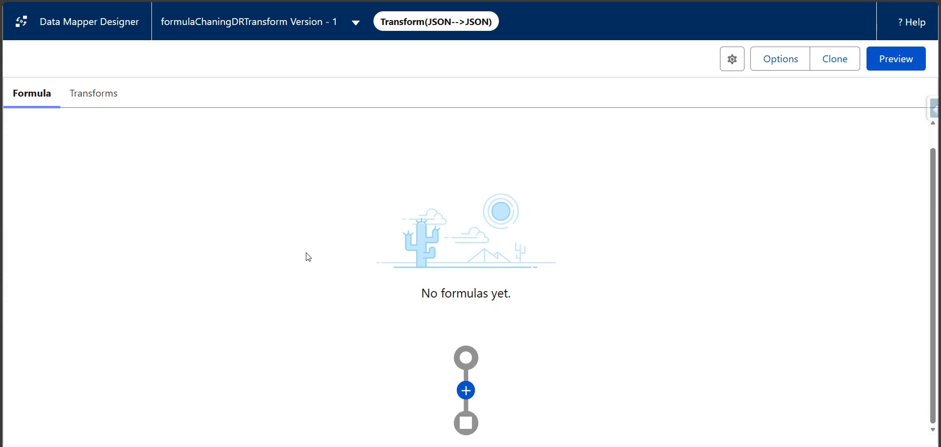
left_click(96, 104)
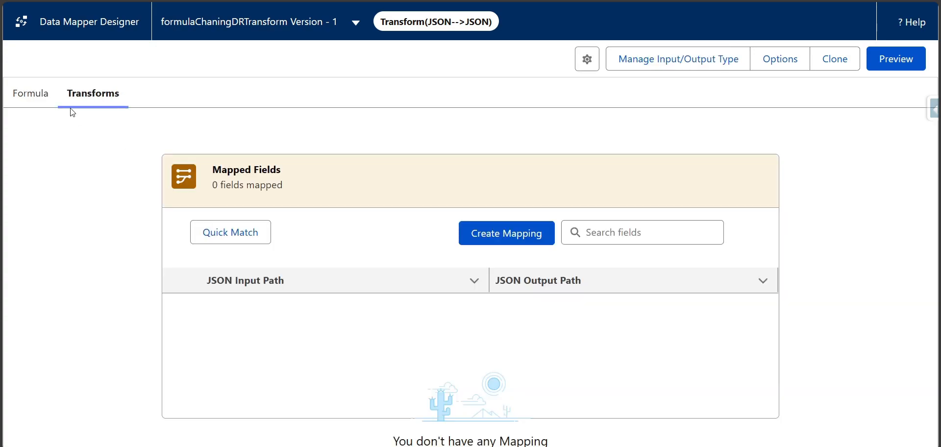
left_click(674, 69)
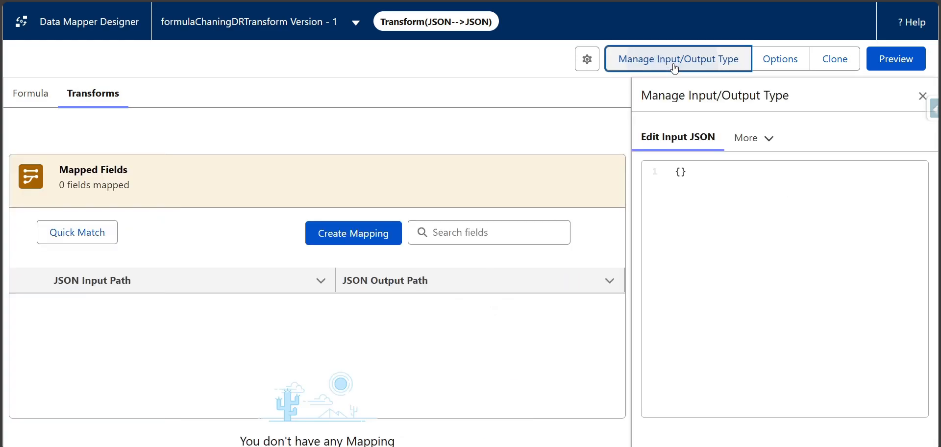
left_click(716, 174)
key("ctrl+a")
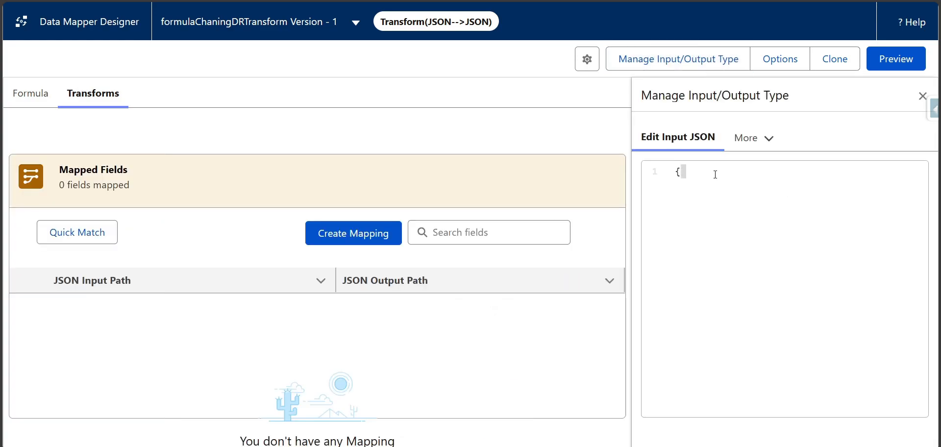
type("{   \"Quantity\": 5,   \"UnitPrice\": 200,   \"DiscountRate\": 0.1 }")
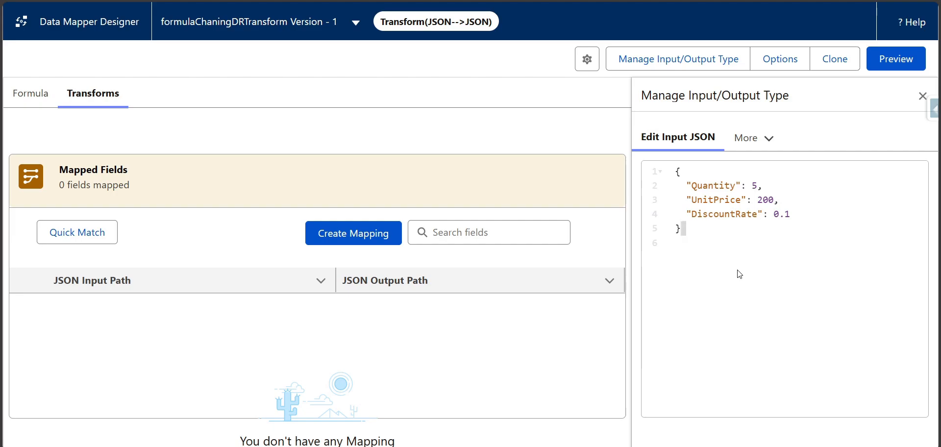
Add the first formula block to the data mapper and expand it for editing
left_click(22, 96)
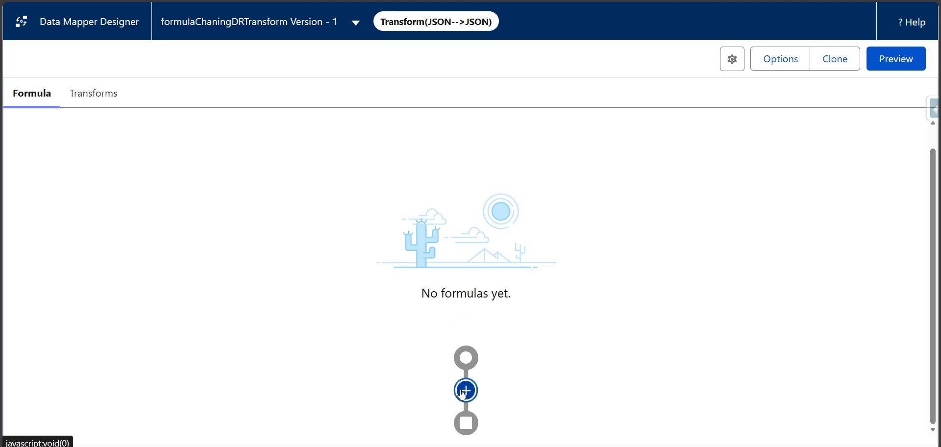
left_click(465, 391)
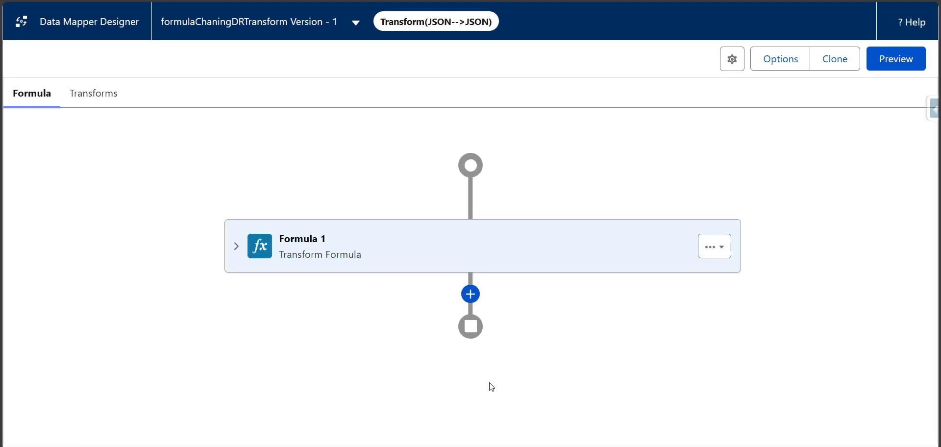
left_click(234, 246)
scroll(315, 259, "down", 3)
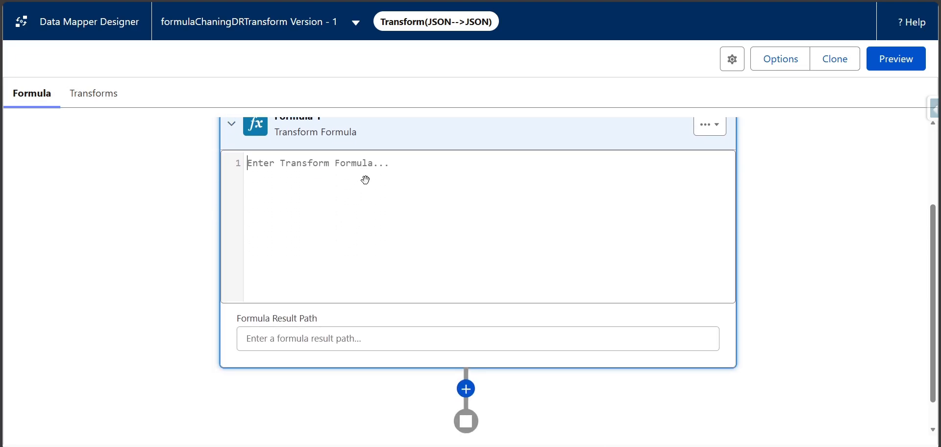
Copy UnitPrice * Quantity from the Word document's 1st formula into the formula block and set its result path to TotalPrice
key("alt+Tab")
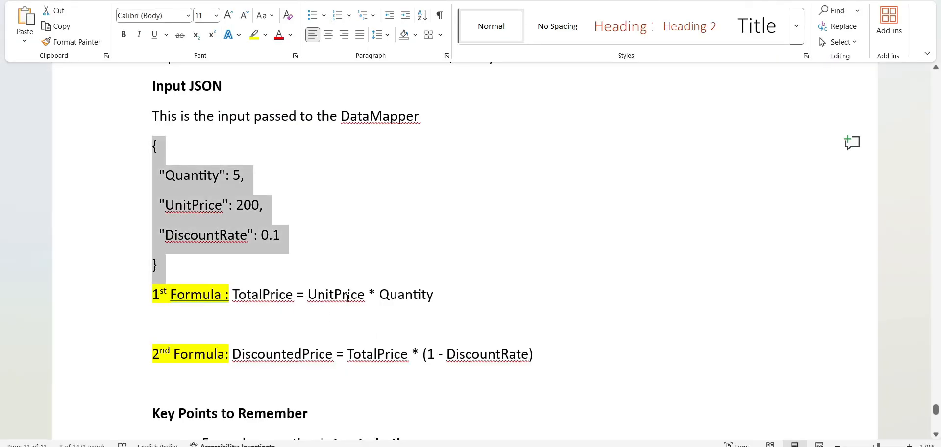
left_click_drag(435, 296, 308, 296)
key("ctrl+c")
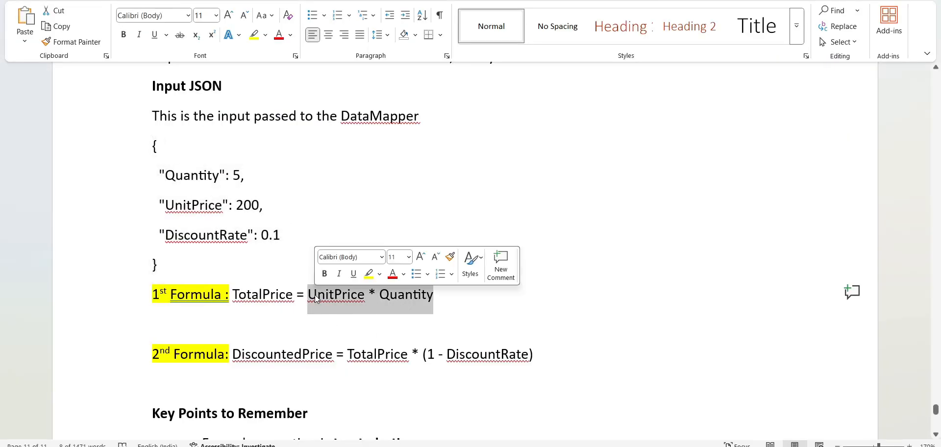
key("alt+Tab")
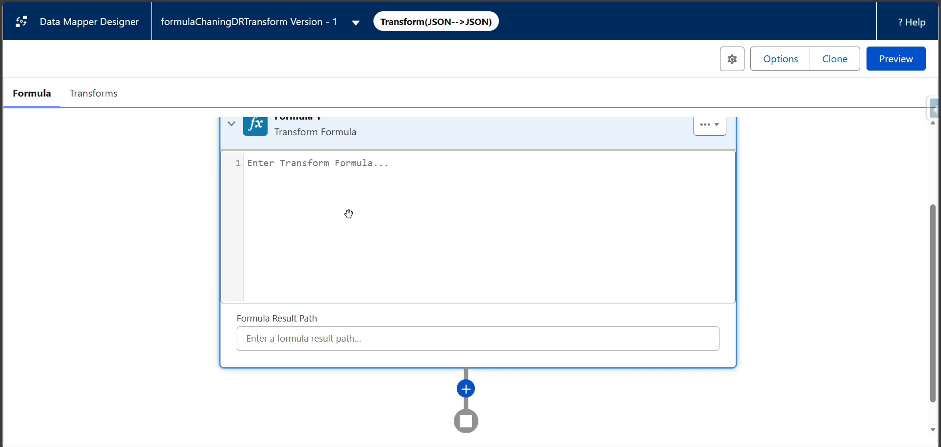
key("ctrl+v")
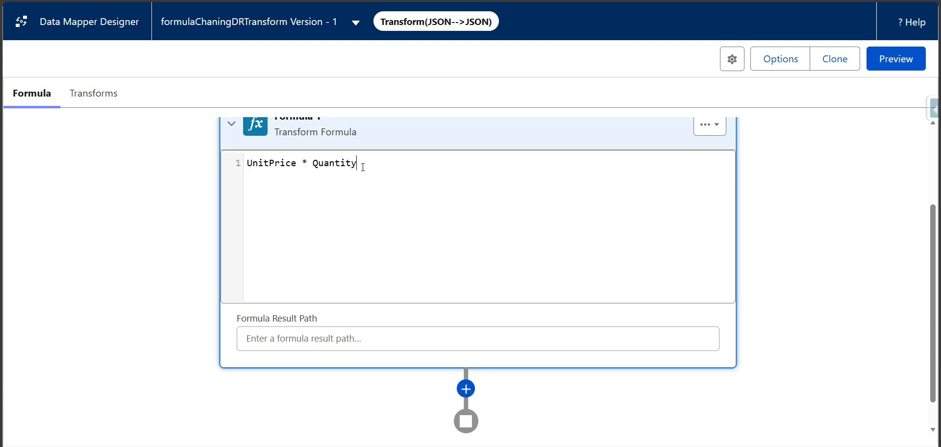
left_click(317, 338)
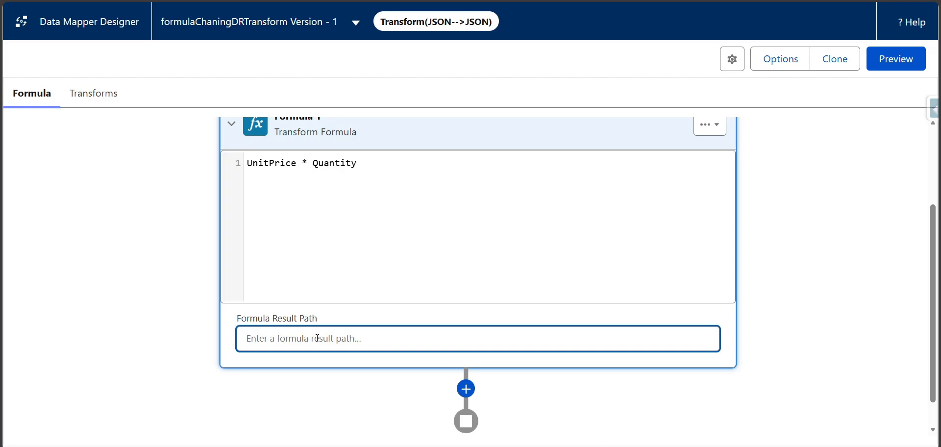
type("TotalPrice")
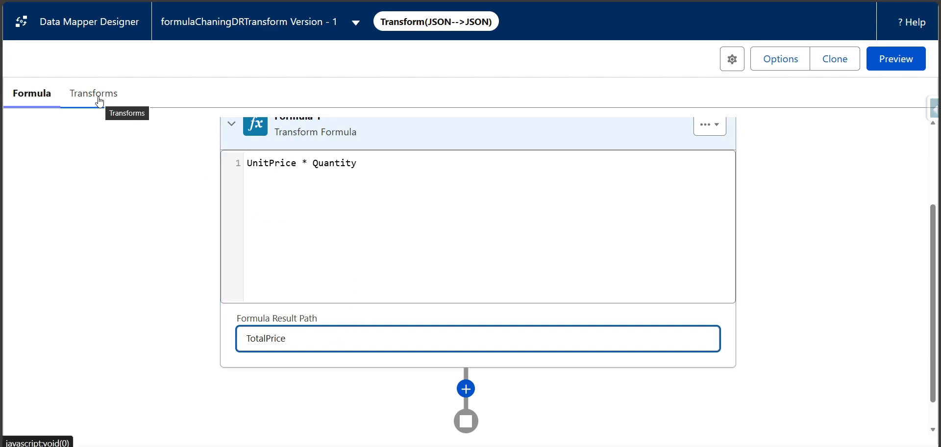
Create a transform mapping from the JSON input path TotalPrice to the output path Total Price
left_click(97, 94)
left_click(484, 234)
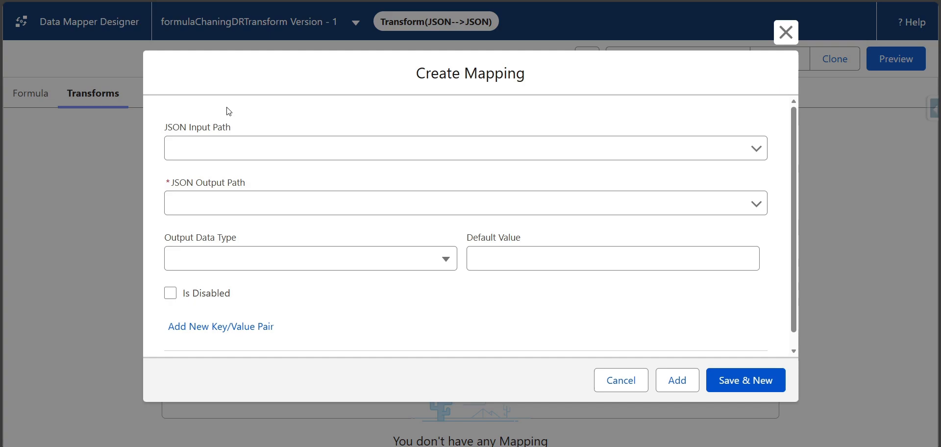
left_click(224, 152)
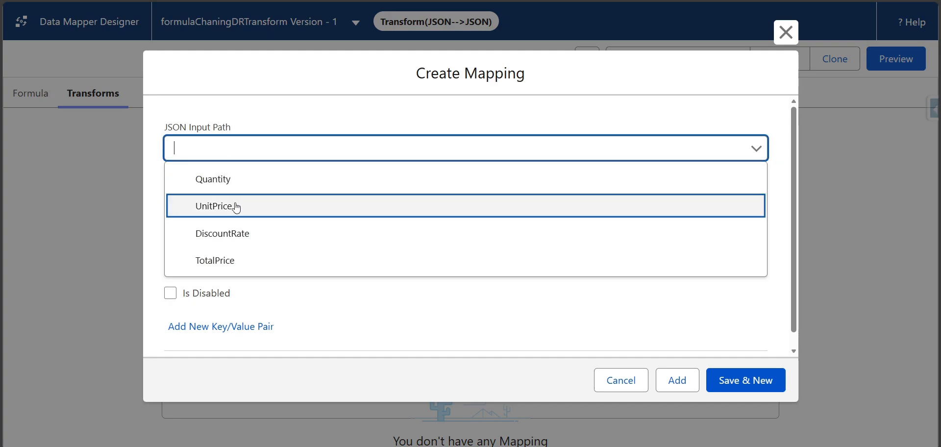
left_click(237, 253)
left_click(243, 206)
type("Total Price")
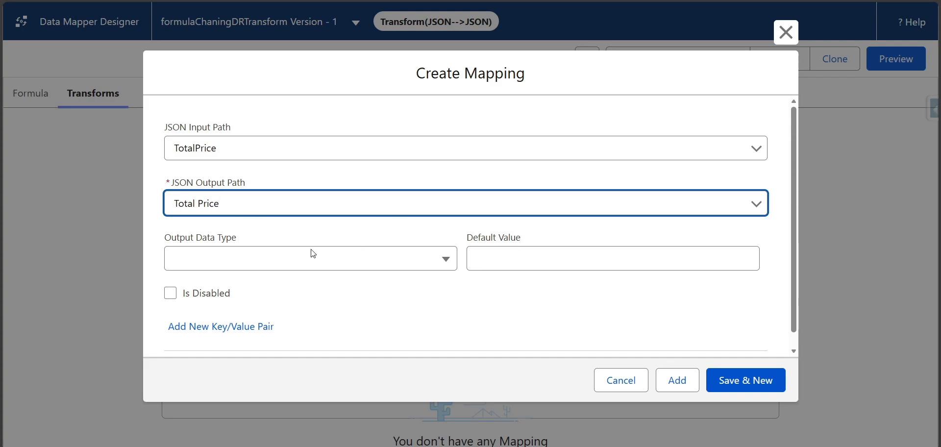
left_click(678, 380)
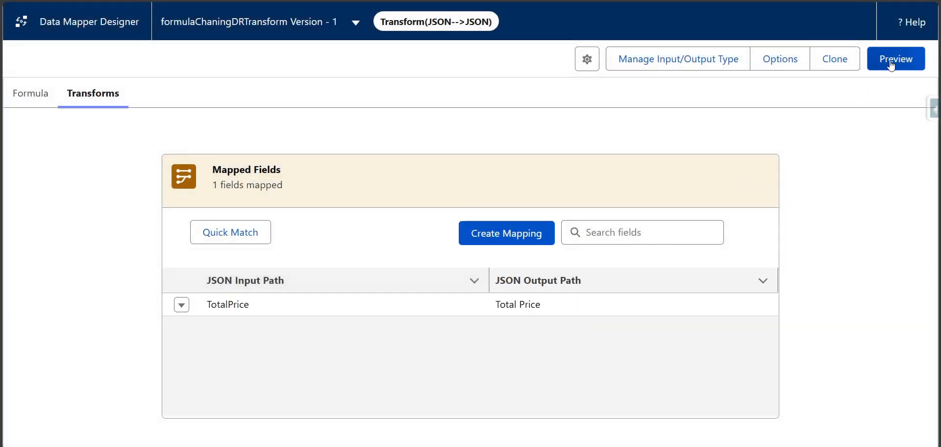
Preview the data mapper, execute it with the sample input, check the response for the total price, and return to editing
left_click(891, 61)
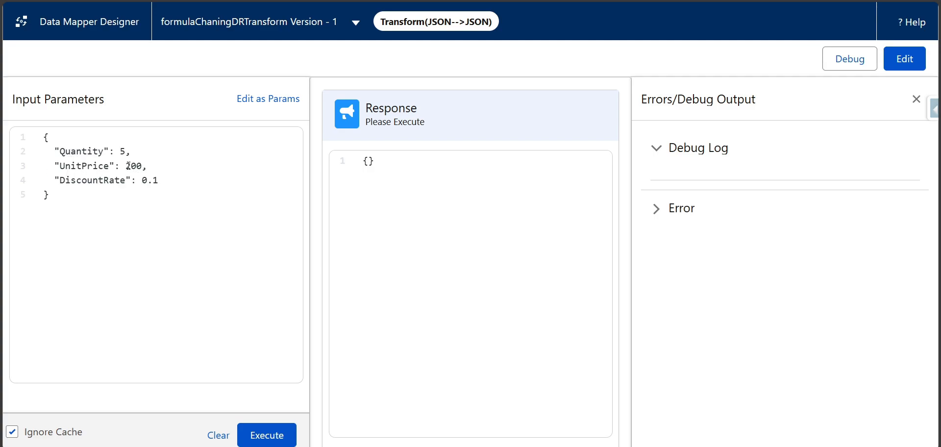
left_click_drag(126, 166, 142, 166)
double_click(123, 151)
left_click(271, 433)
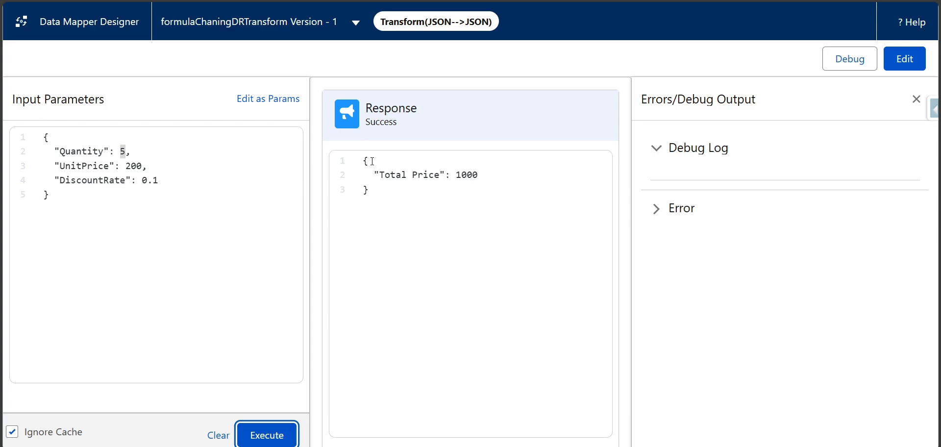
left_click(916, 99)
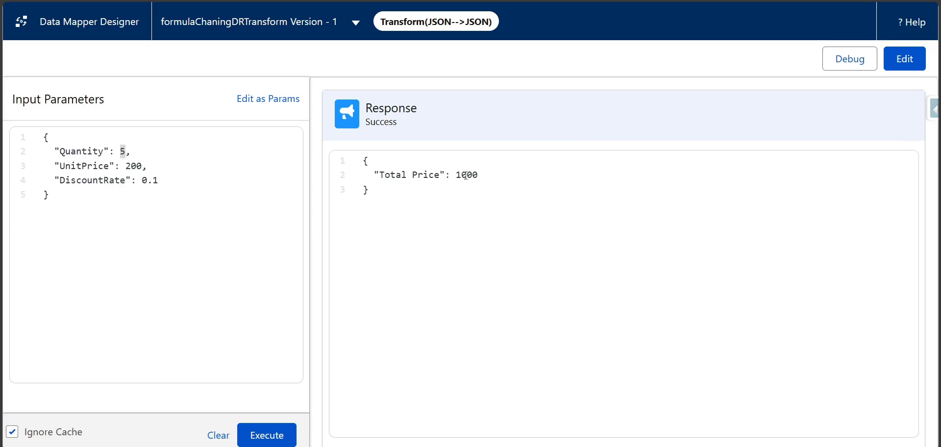
left_click(905, 58)
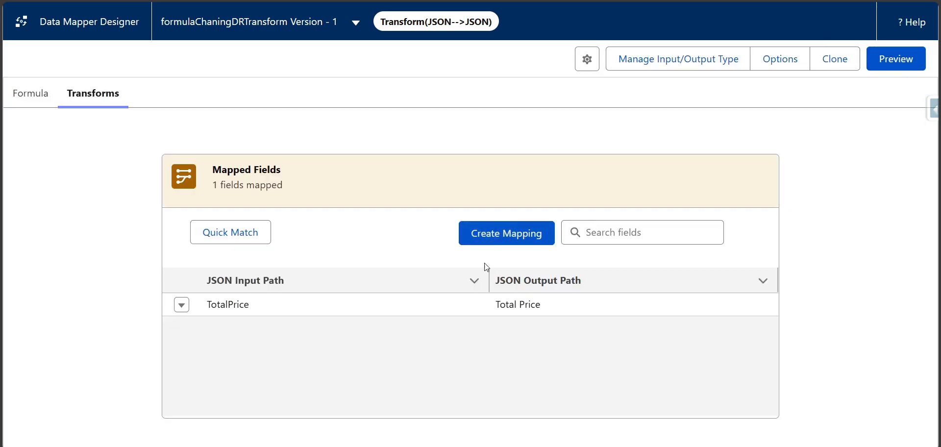
Collapse the first formula, add a second formula block below it and expand it for editing
left_click(17, 100)
scroll(483, 357, "down", 1)
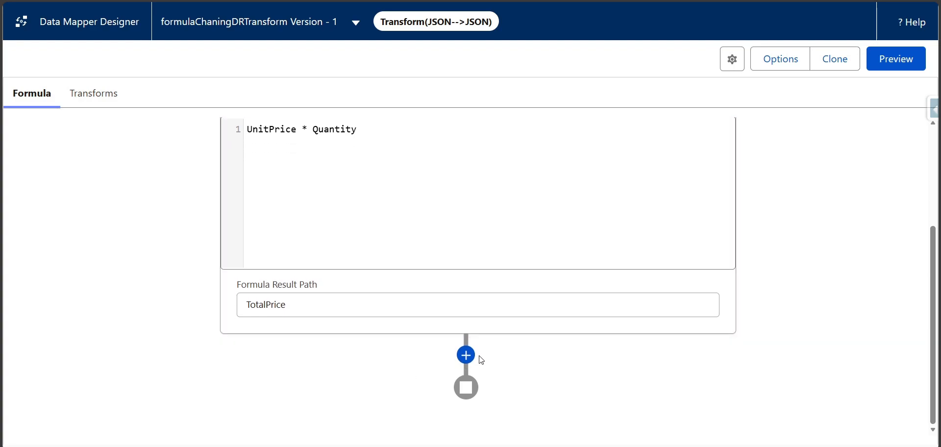
scroll(467, 360, "up", 1)
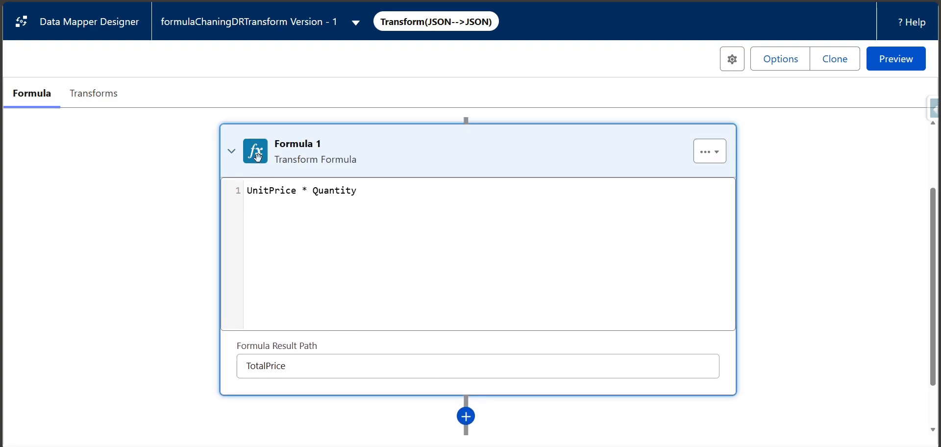
left_click(232, 151)
left_click(470, 294)
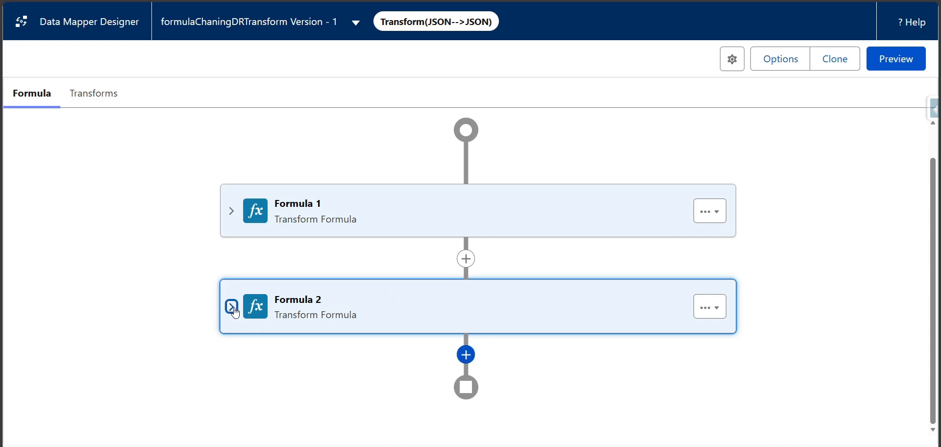
left_click(231, 342)
left_click(399, 216)
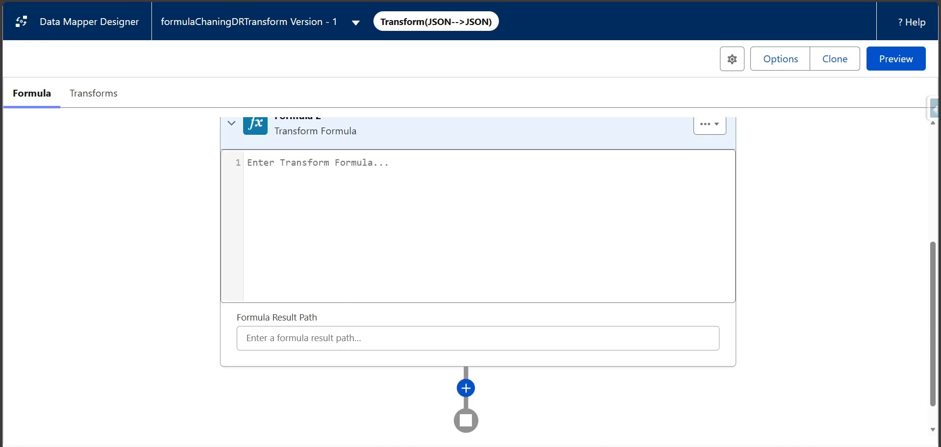
Copy TotalPrice * (1 - DiscountRate) from the Word document's 2nd formula into the second formula block and set its result path to DiscountedPrice
key("alt+Tab")
scroll(303, 289, "down", 1)
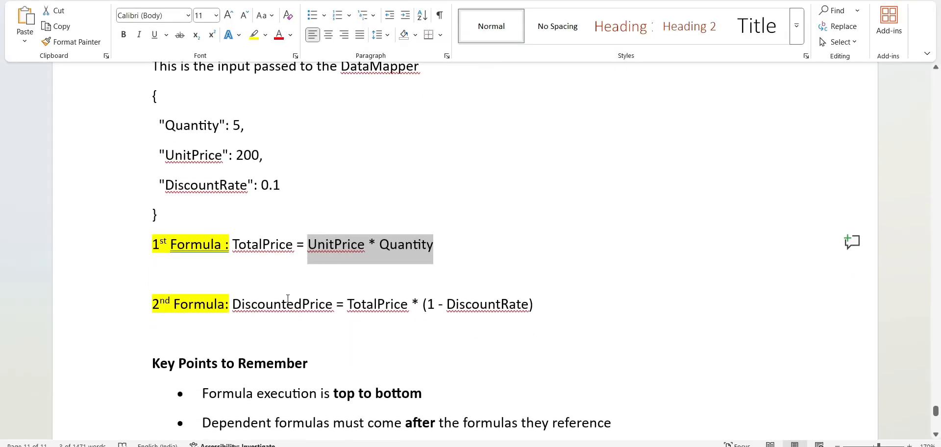
left_click_drag(349, 305, 544, 309)
key("ctrl+c")
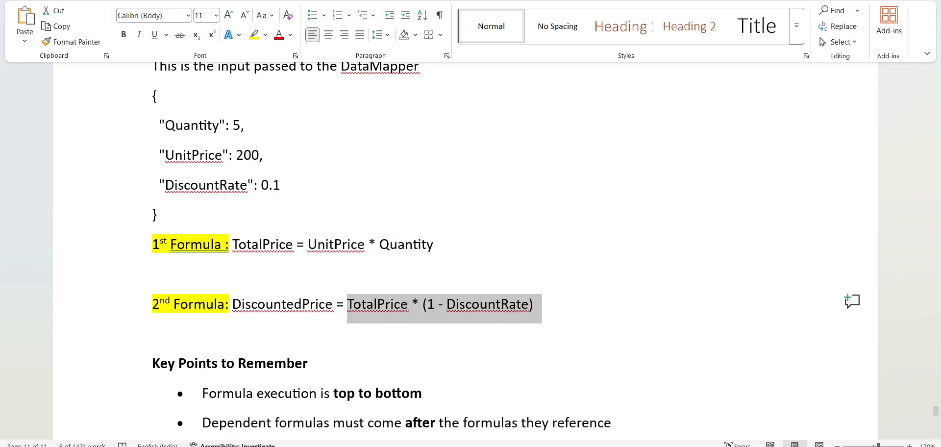
key("alt+Tab")
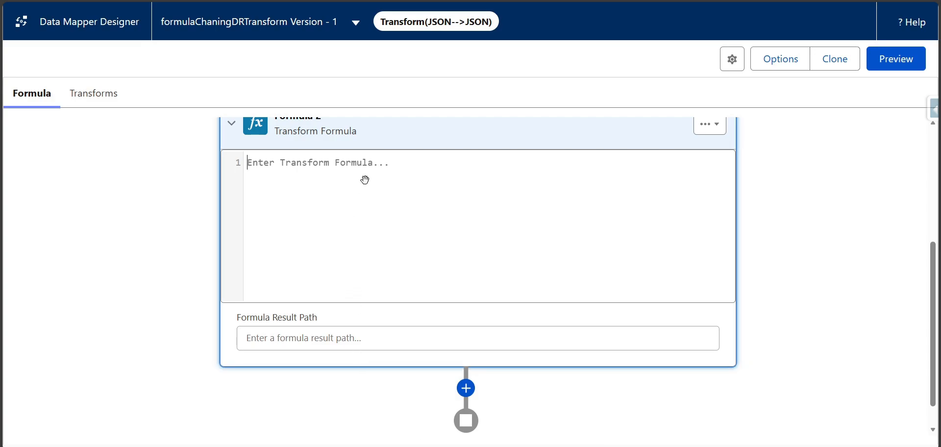
left_click(365, 180)
key("ctrl+v")
left_click(370, 340)
type("D")
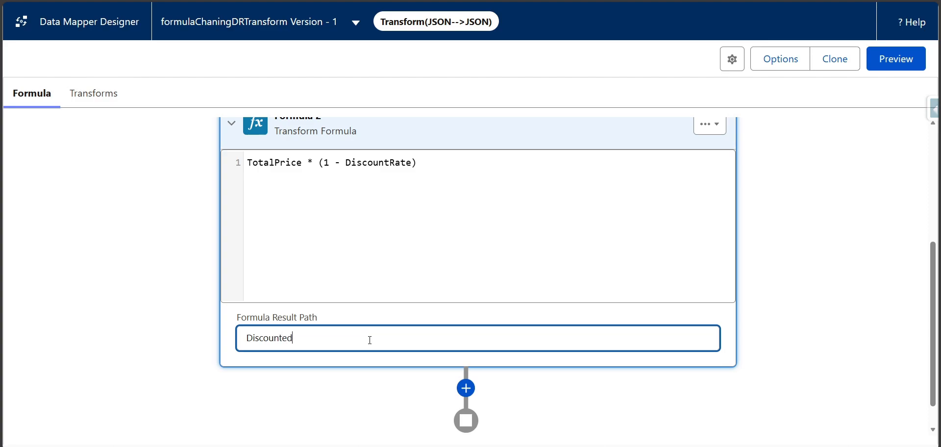
Expand the first formula and set its empty result path to TotalPrice
scroll(365, 241, "up", 3)
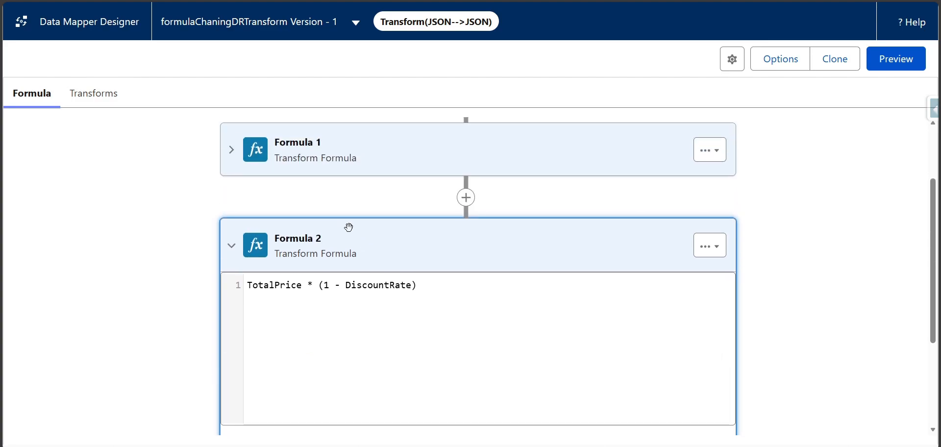
left_click(230, 148)
scroll(258, 213, "down", 7)
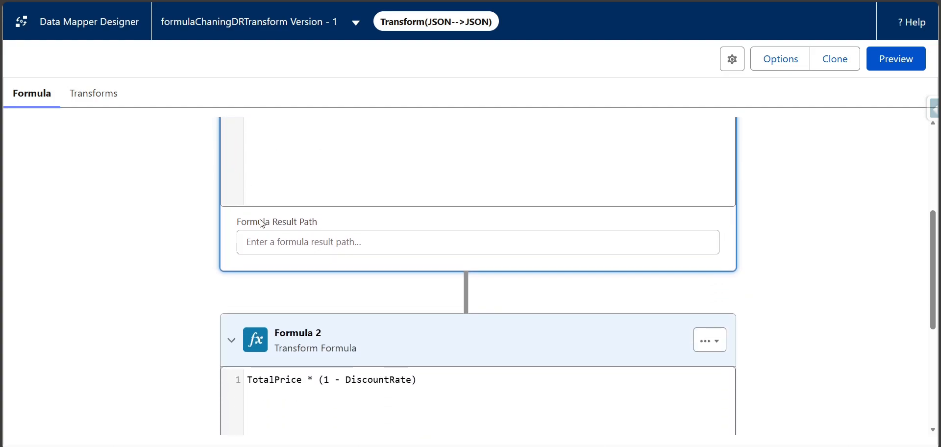
scroll(420, 310, "up", 3)
scroll(420, 310, "up", 3)
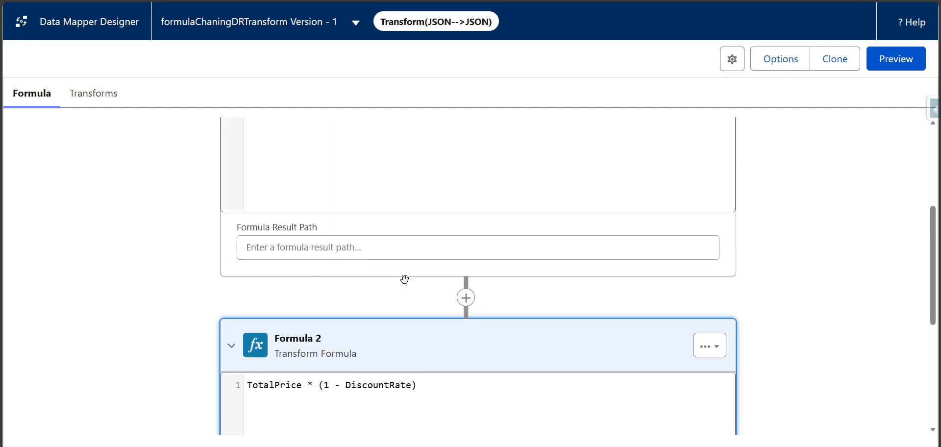
left_click(283, 311)
scroll(311, 278, "up", 2)
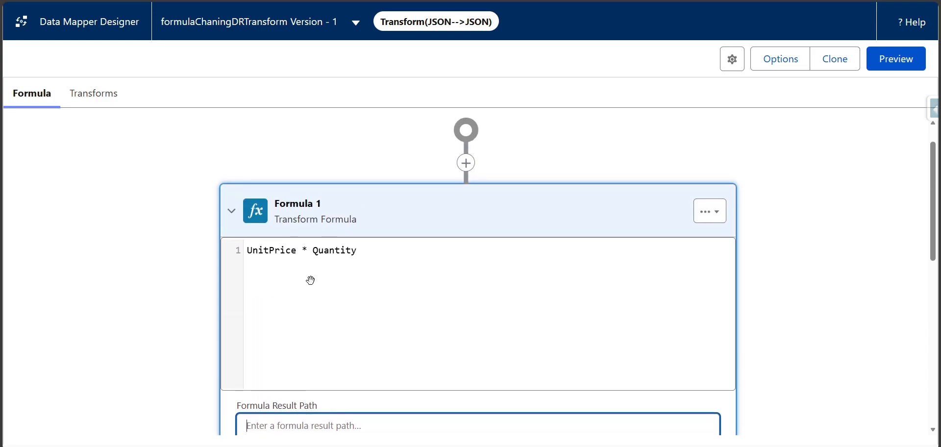
scroll(348, 255, "down", 3)
type("TotalPrice")
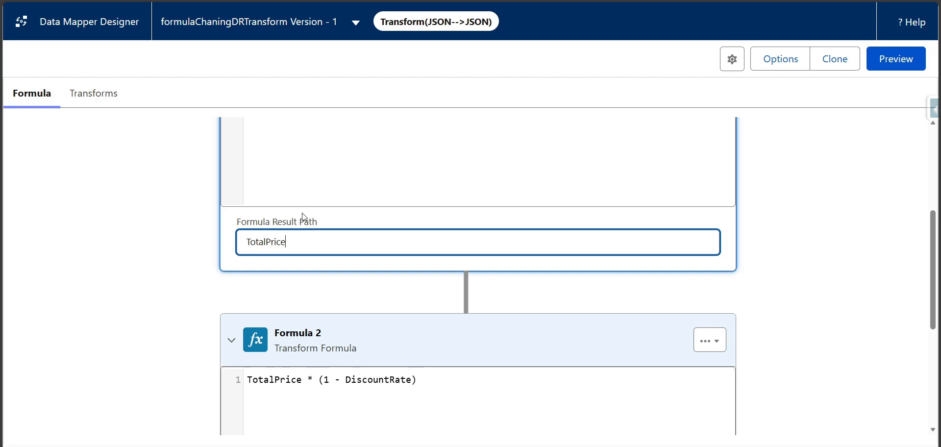
left_click(329, 191)
Compare the first formula and its result path with the TotalPrice reference in the second formula
scroll(334, 252, "down", 3)
scroll(296, 315, "down", 1)
left_click_drag(299, 281, 216, 282)
scroll(285, 300, "down", 1)
scroll(285, 300, "down", 3)
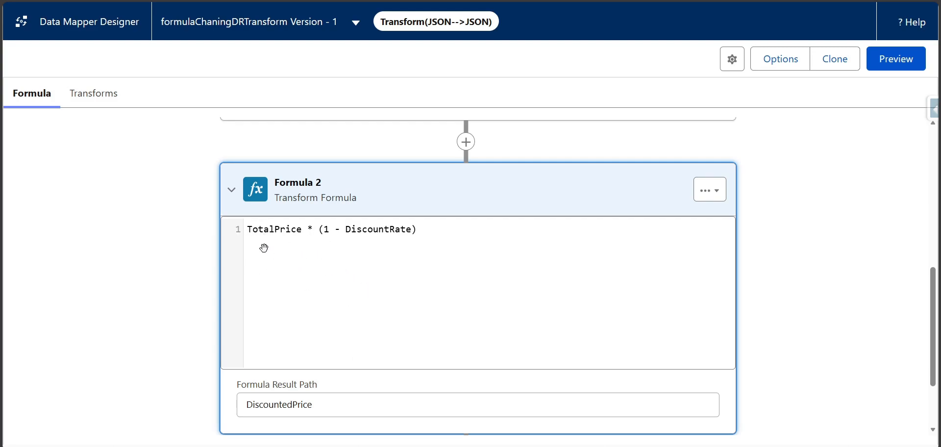
double_click(265, 230)
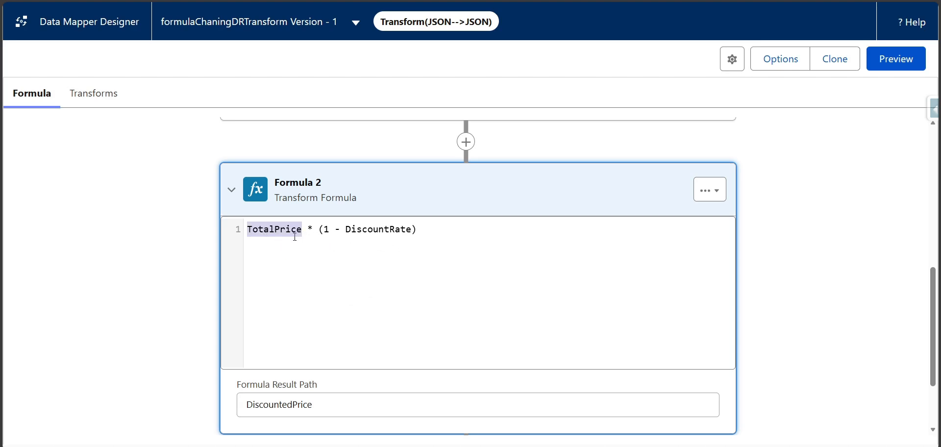
scroll(300, 235, "up", 5)
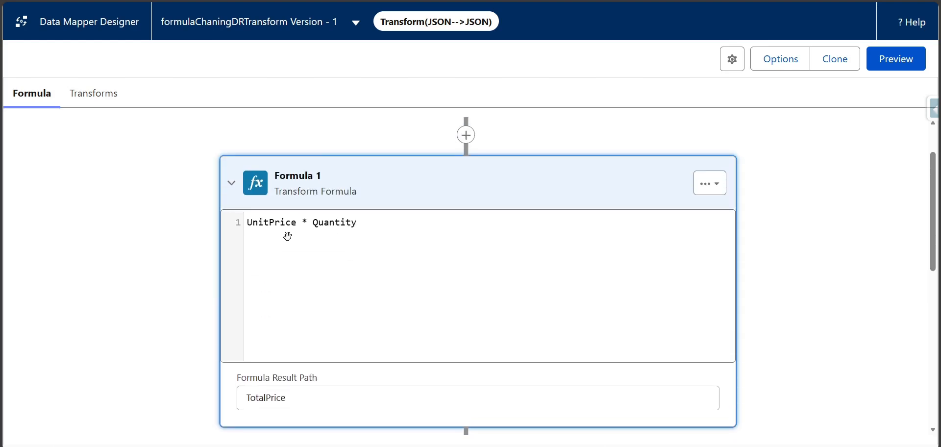
scroll(416, 343, "down", 2)
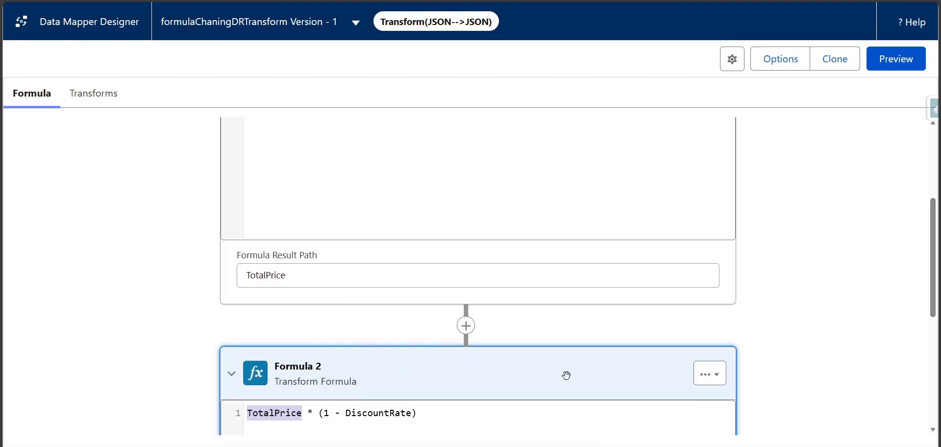
scroll(559, 333, "up", 2)
scroll(573, 329, "down", 1)
scroll(559, 333, "down", 2)
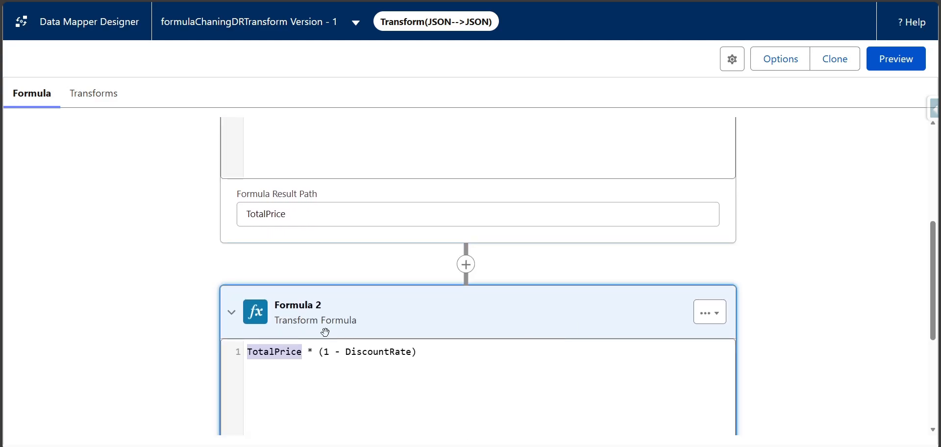
Open the second formula's actions and examine the options for reordering it relative to the first formula
left_click(717, 314)
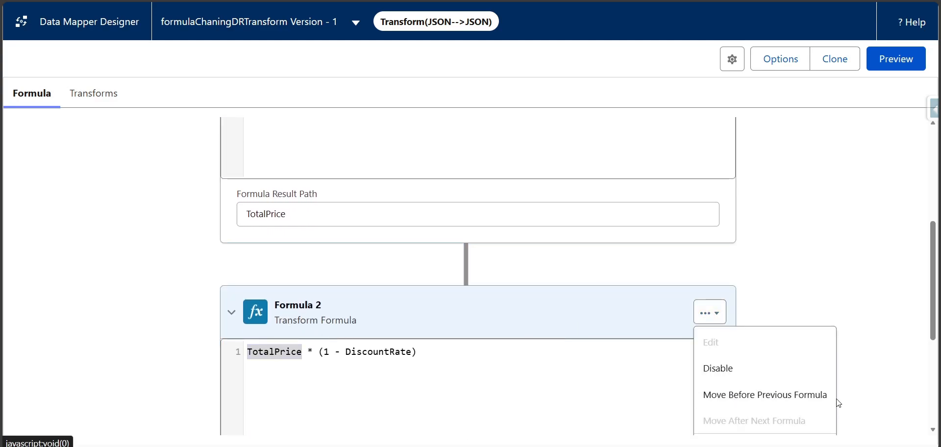
scroll(367, 291, "up", 1)
scroll(393, 296, "down", 3)
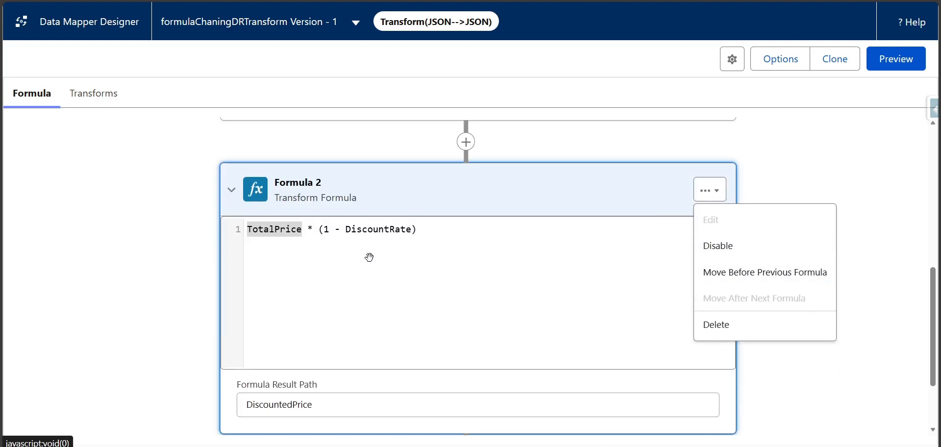
scroll(368, 265, "up", 1)
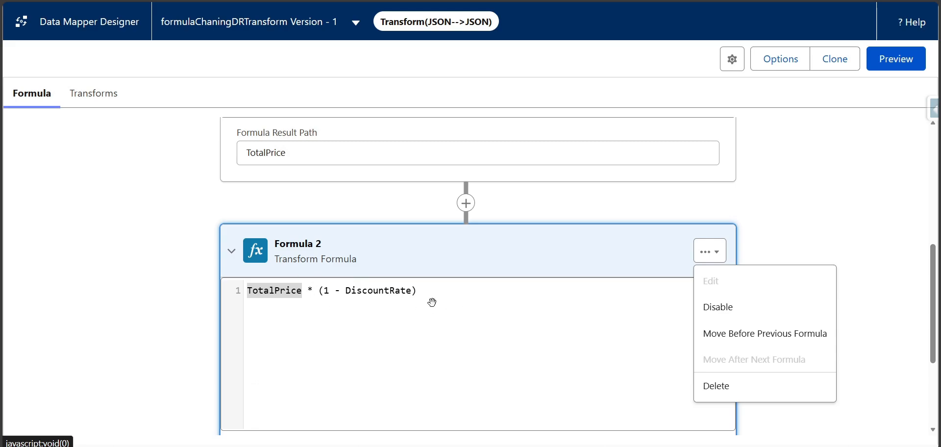
scroll(526, 342, "up", 1)
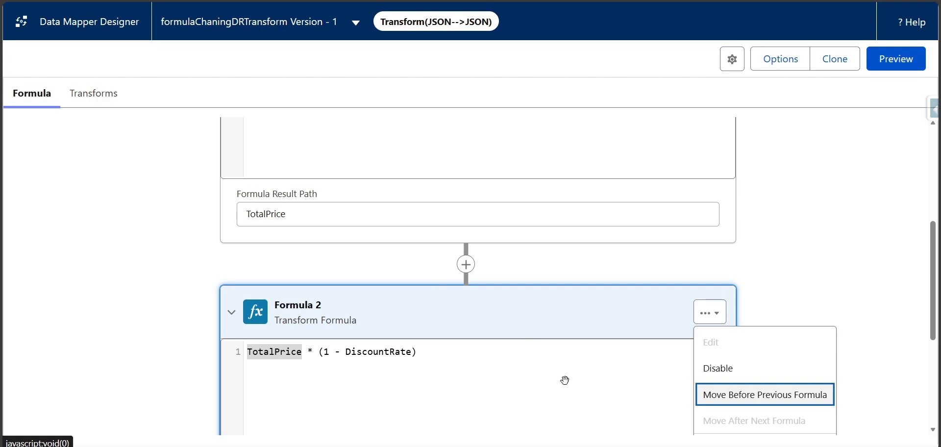
Switch to the Word document, read the Key Points to Remember about formula order, and return to the data mapper
left_click(568, 445)
scroll(286, 332, "down", 1)
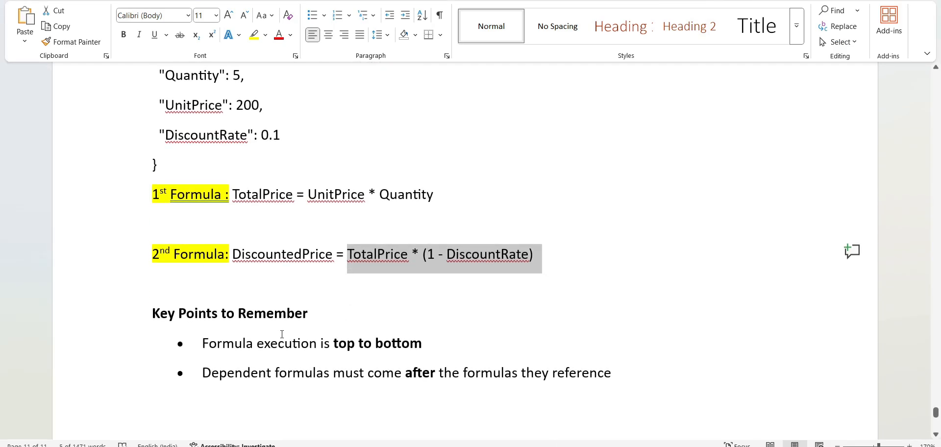
left_click_drag(141, 315, 620, 384)
left_click(359, 377)
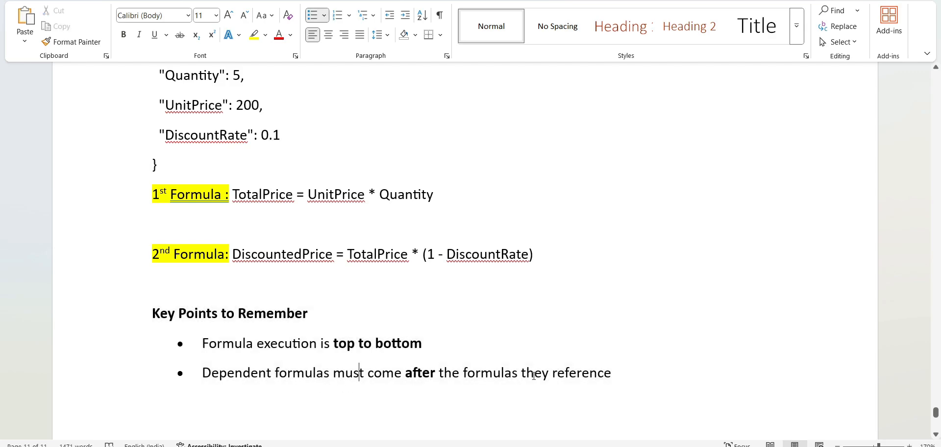
key("alt+Tab")
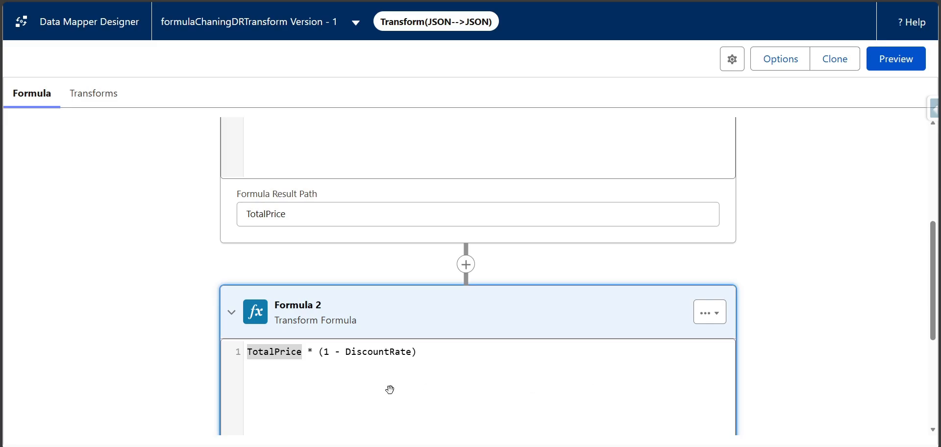
Create a transform mapping from the JSON input path DiscountedPrice to the output path Discounted Price
scroll(338, 371, "down", 4)
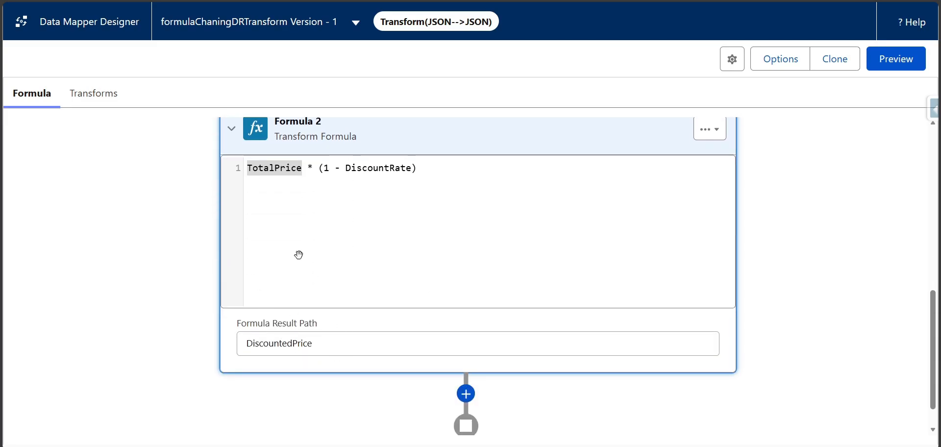
scroll(325, 233, "up", 3)
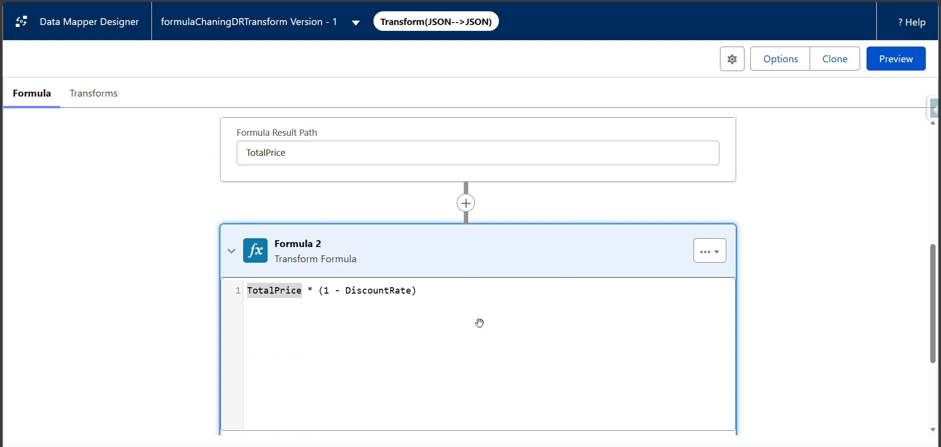
scroll(478, 321, "up", 6)
left_click(85, 94)
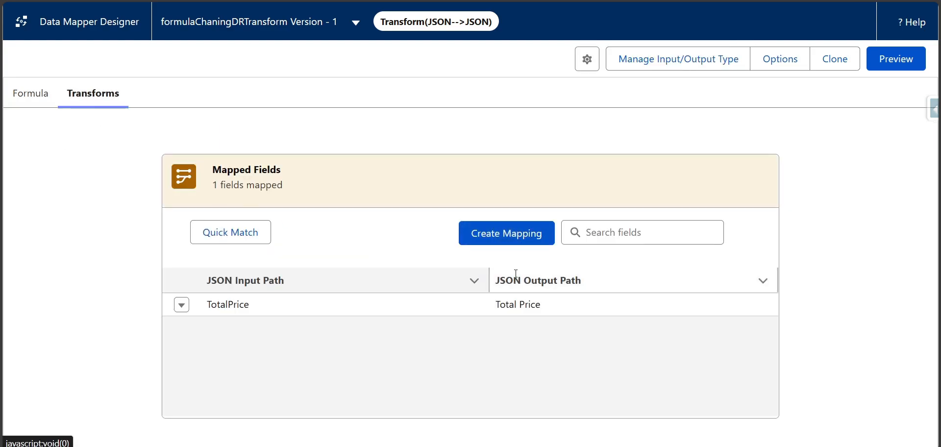
left_click(524, 240)
left_click(218, 142)
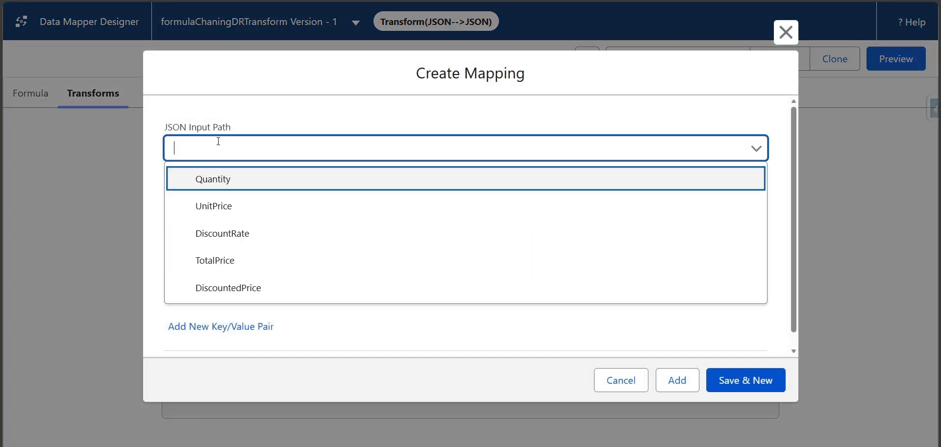
left_click(257, 287)
left_click(269, 196)
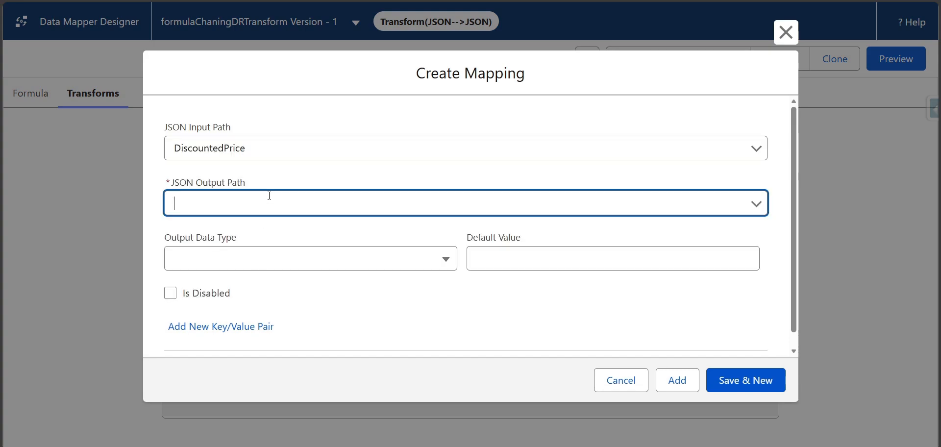
type("counted Price")
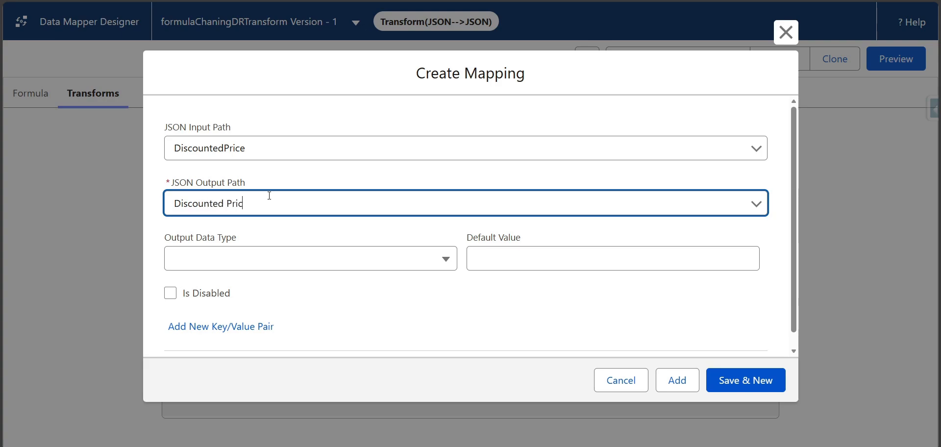
left_click(689, 381)
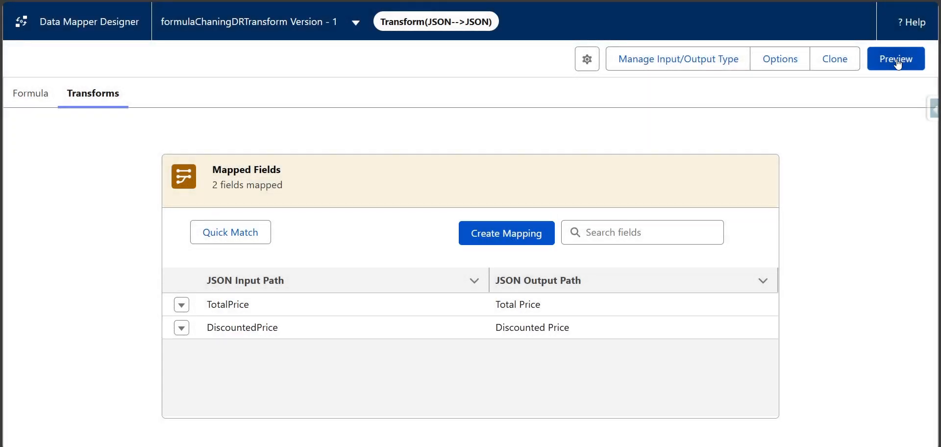
Preview the data mapper, execute it with the sample input, check both prices in the response, and return to editing
left_click(921, 59)
left_click(256, 431)
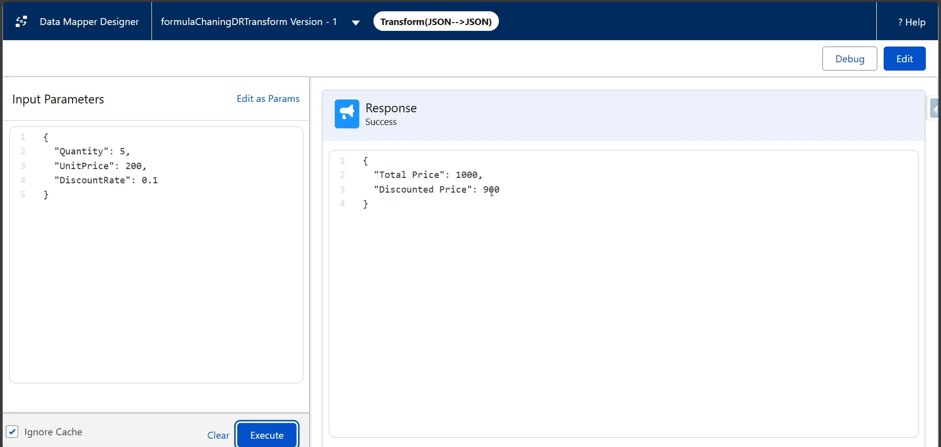
left_click(921, 65)
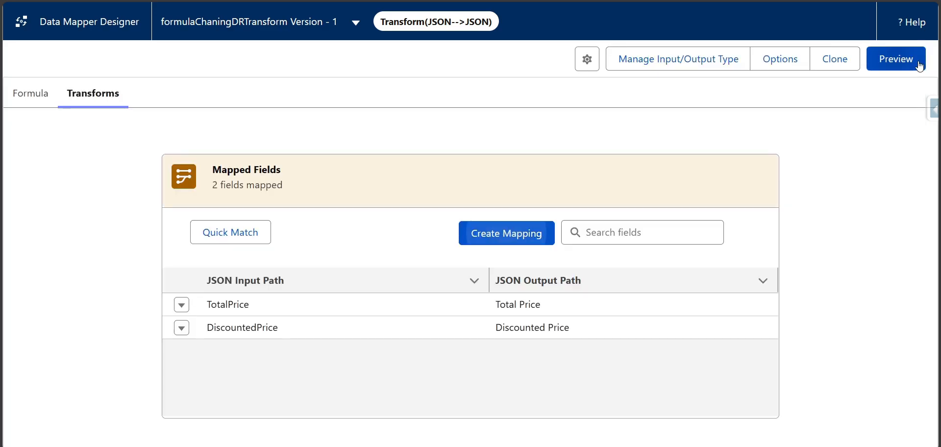
Collapse both formula blocks and move the second formula before the first one
left_click(17, 92)
scroll(332, 297, "down", 3)
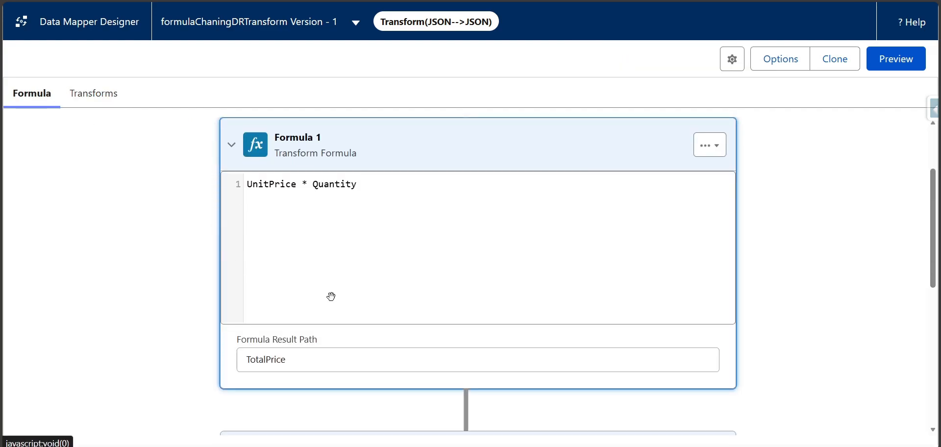
scroll(399, 233, "down", 5)
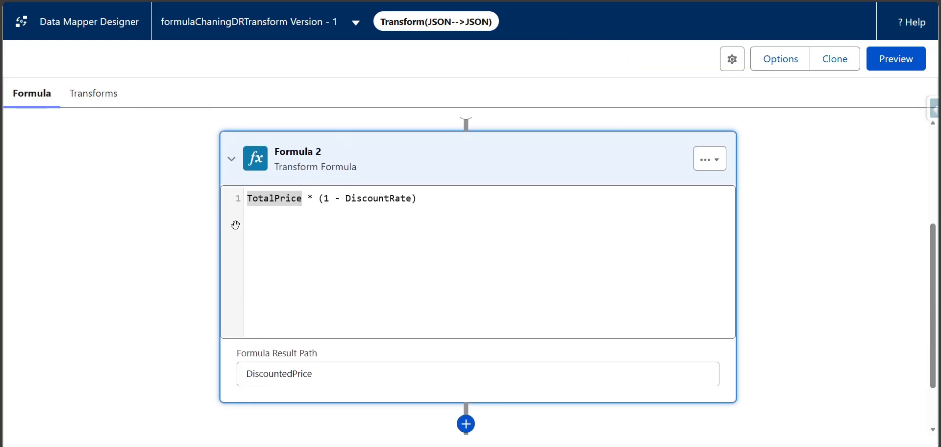
left_click(231, 158)
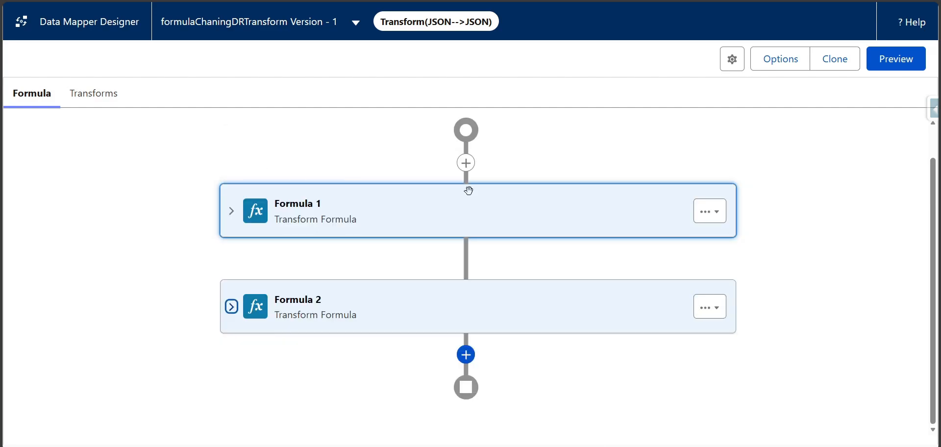
left_click(712, 306)
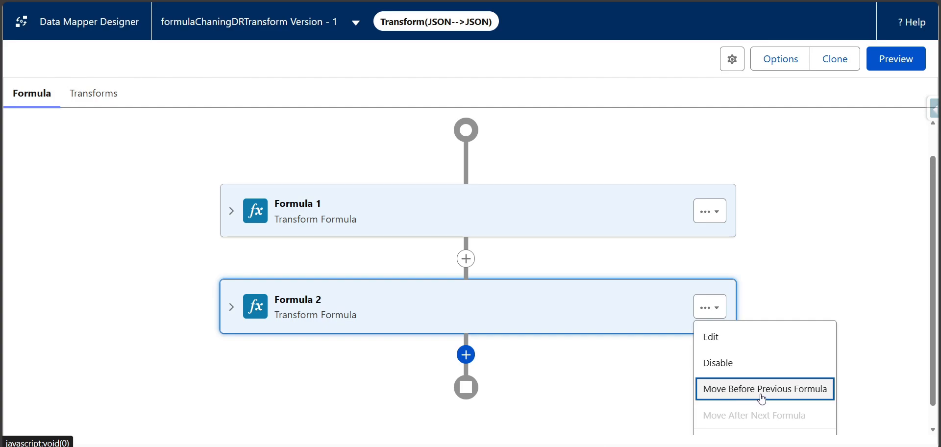
left_click(763, 396)
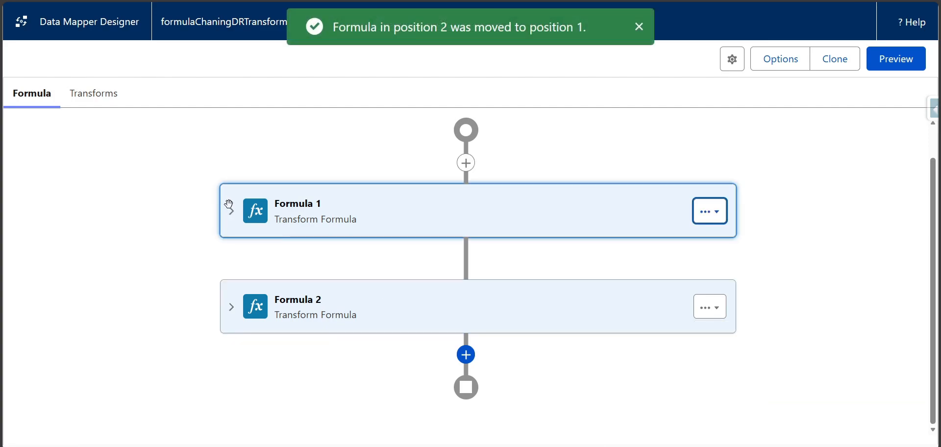
Expand each reordered formula block in turn and check its expression and result path
left_click(231, 210)
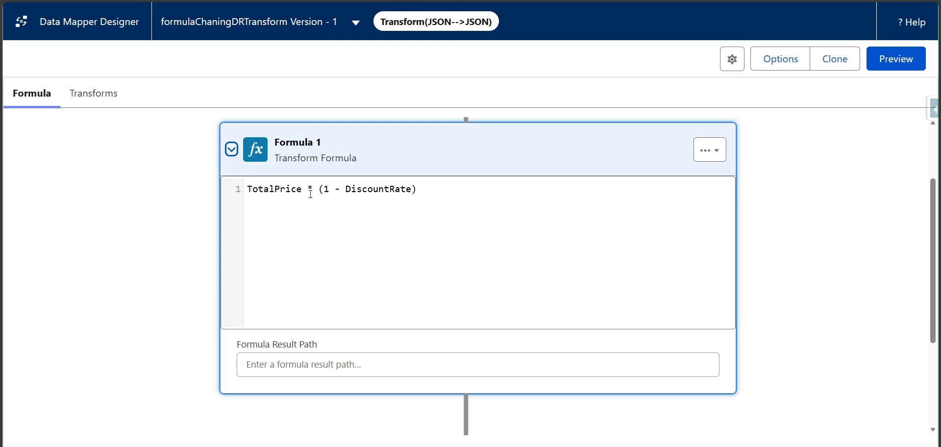
left_click(231, 149)
left_click(231, 307)
scroll(294, 275, "down", 4)
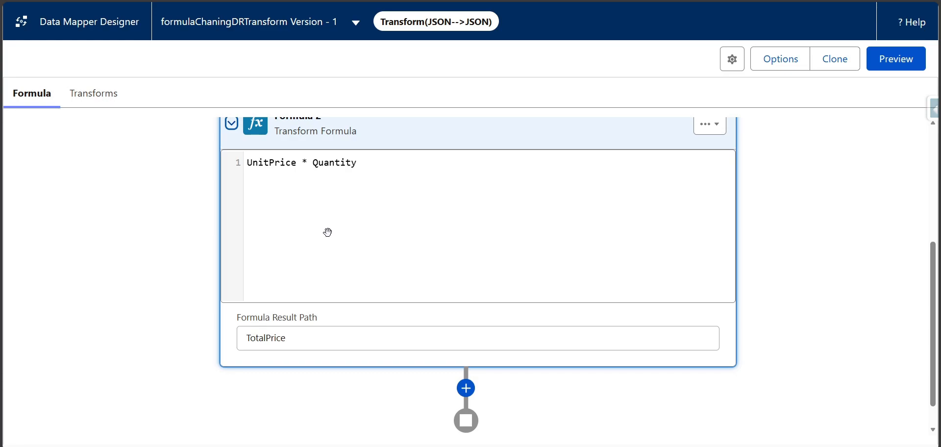
scroll(321, 234, "up", 1)
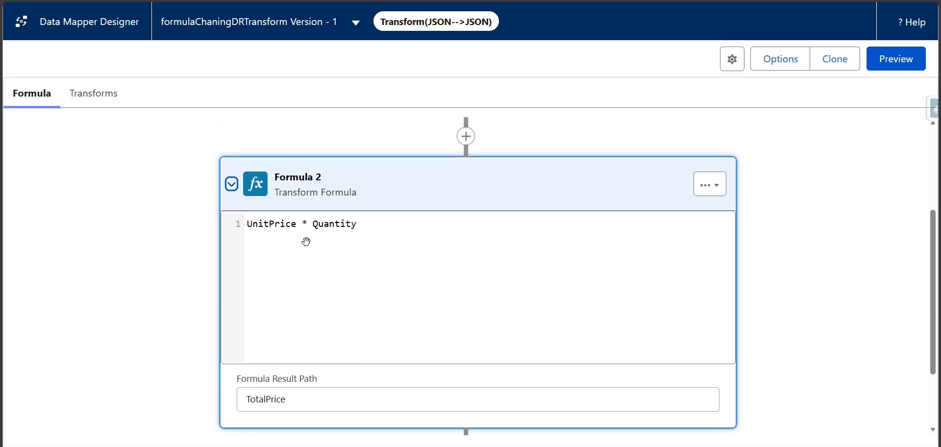
scroll(354, 276, "up", 3)
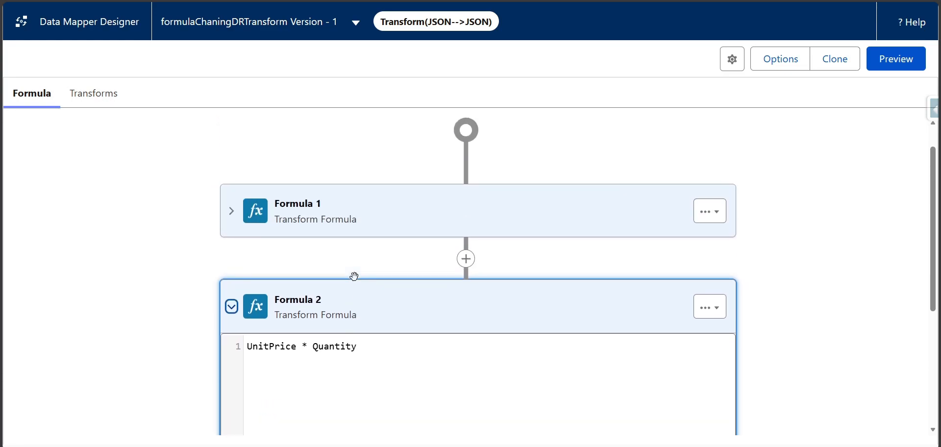
Preview the reordered data mapper, execute it with the sample input, check the Discounted Price in the response, and return to editing
left_click(93, 93)
left_click(906, 58)
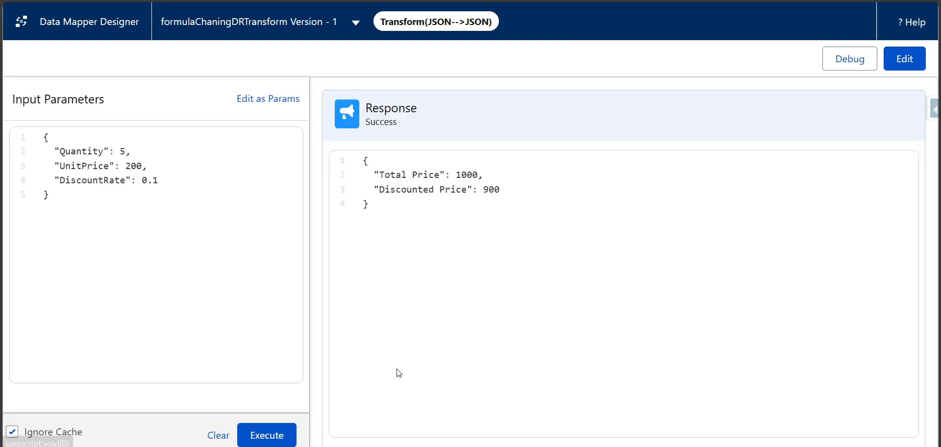
left_click(265, 437)
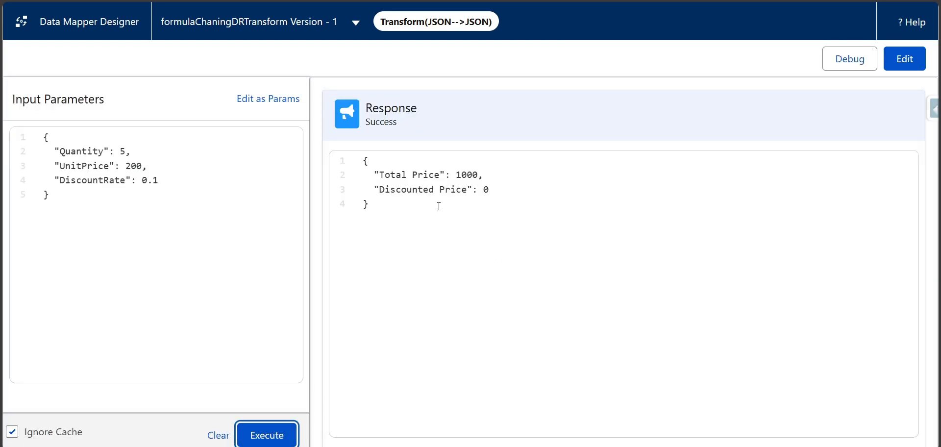
left_click_drag(376, 187, 499, 193)
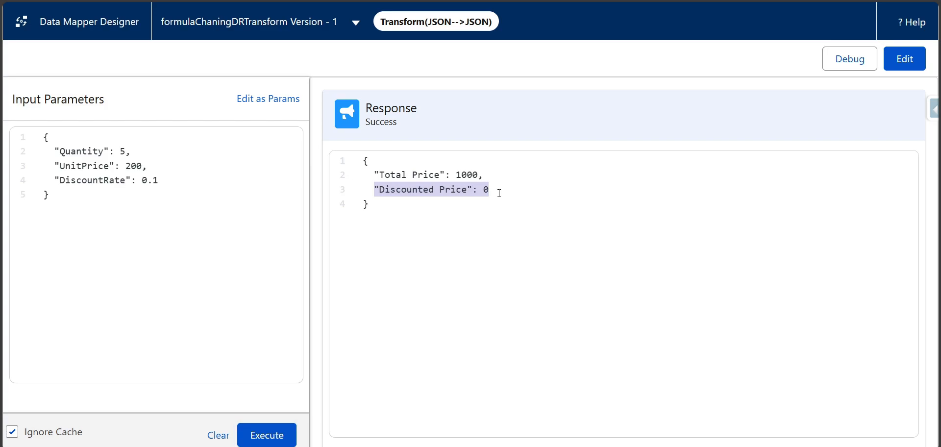
left_click(905, 58)
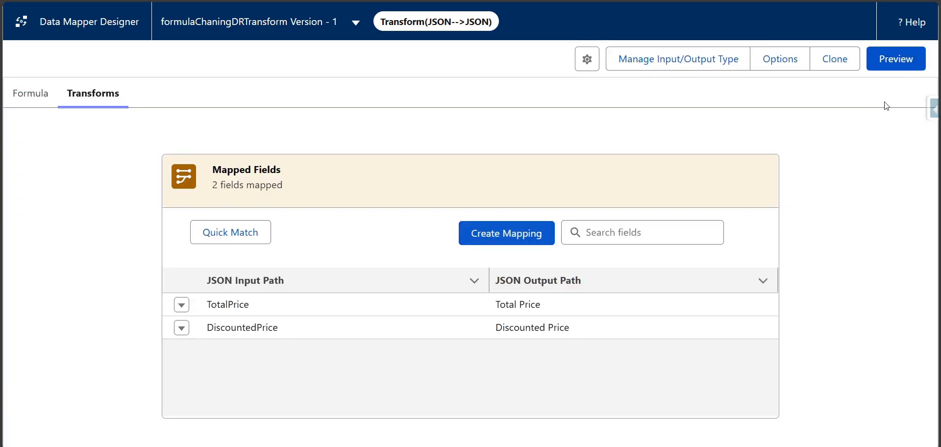
Remove the TotalPrice multiplication from the first formula, leaving only (1 - DiscountRate)
left_click(31, 100)
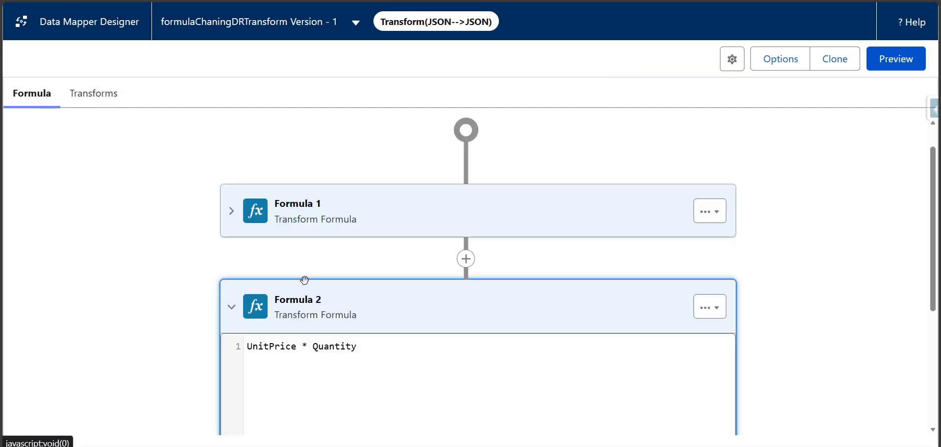
left_click(231, 211)
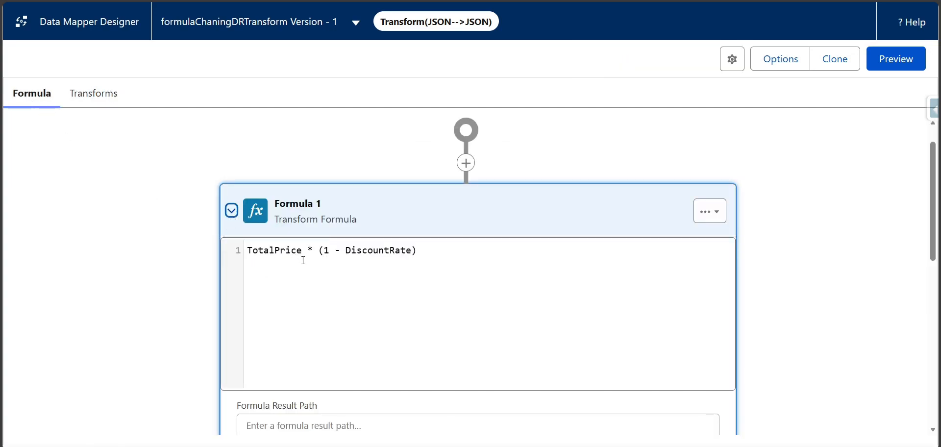
scroll(303, 260, "down", 1)
left_click(319, 189)
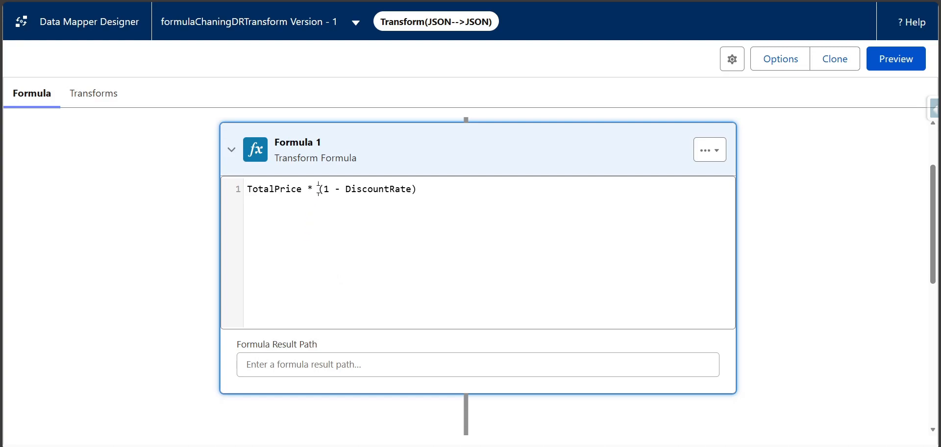
key("BackSpace")
key("BackSpace")
key("BackSpace")
key("BackSpace")
key("BackSpace")
key("BackSpace")
key("BackSpace")
key("BackSpace")
key("BackSpace")
key("BackSpace")
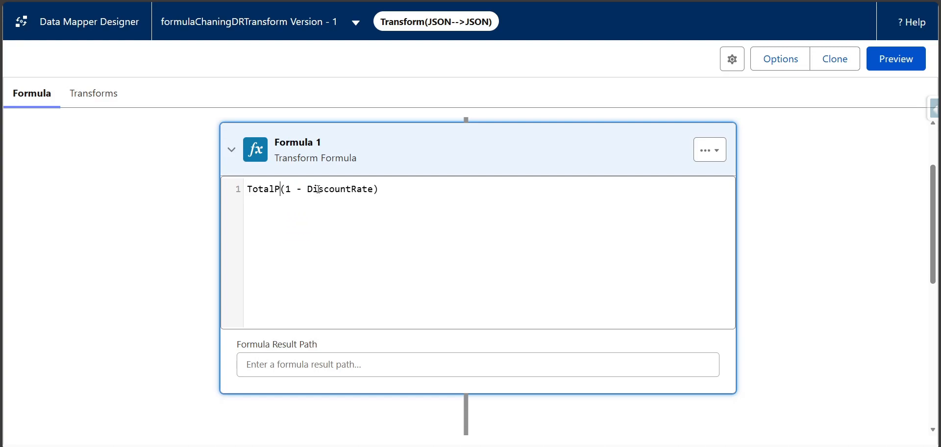
key("BackSpace")
key("BackSpace")
key("BackSpace")
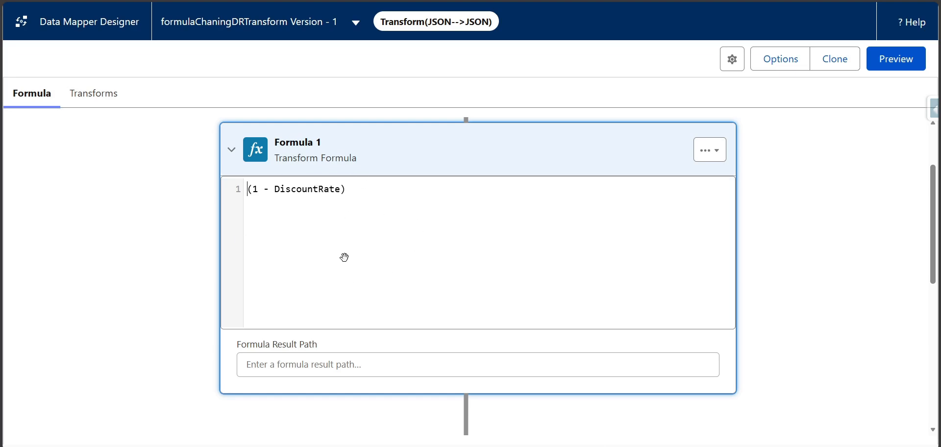
Execute the preview with the shortened discount formula, inspect the Discounted Price value, and return to editing
left_click(872, 58)
left_click(249, 436)
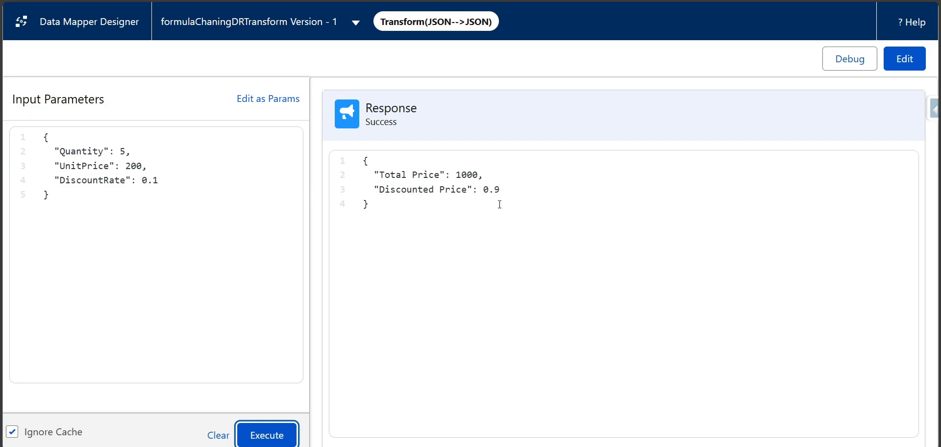
left_click_drag(484, 188, 505, 188)
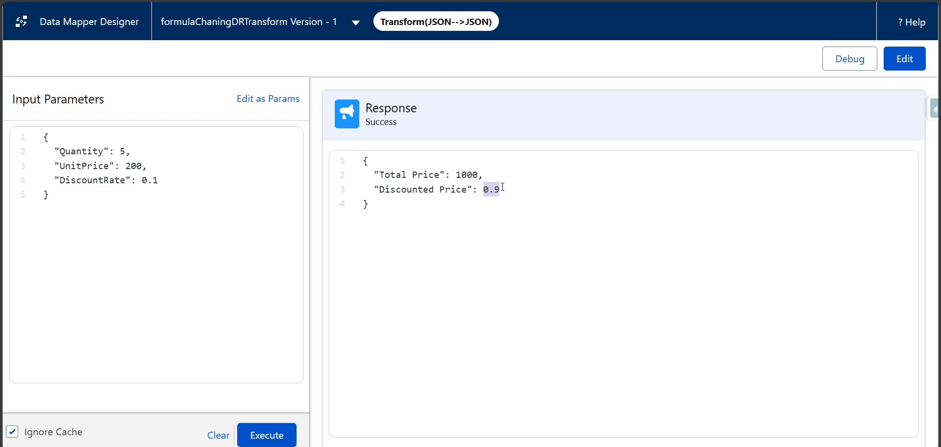
left_click(905, 59)
Move the (1 - DiscountRate) formula after the UnitPrice * Quantity formula
scroll(304, 281, "down", 6)
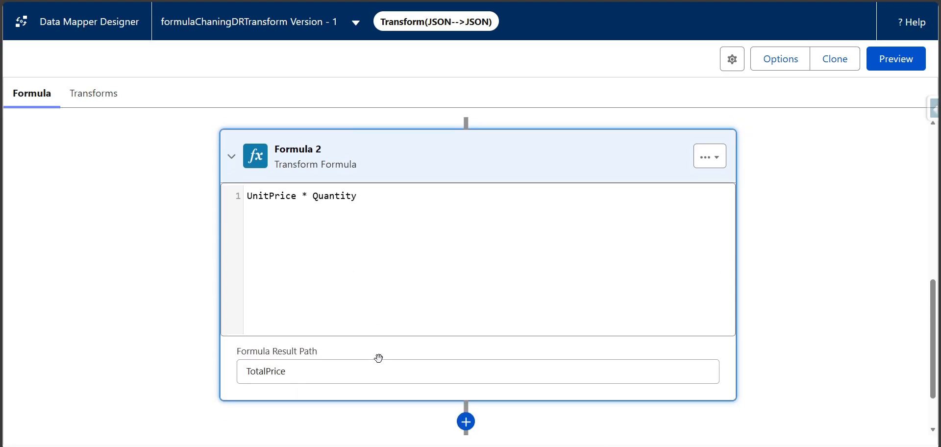
scroll(307, 273, "up", 2)
scroll(312, 271, "up", 4)
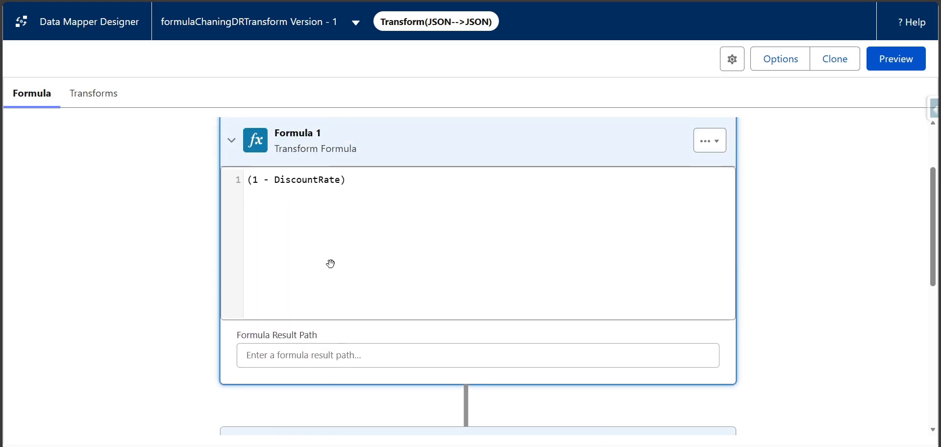
left_click(717, 152)
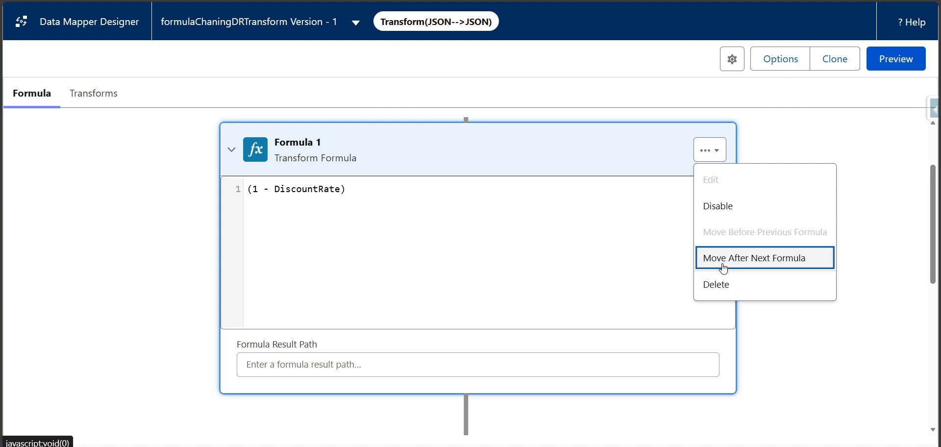
left_click(763, 259)
scroll(626, 314, "down", 8)
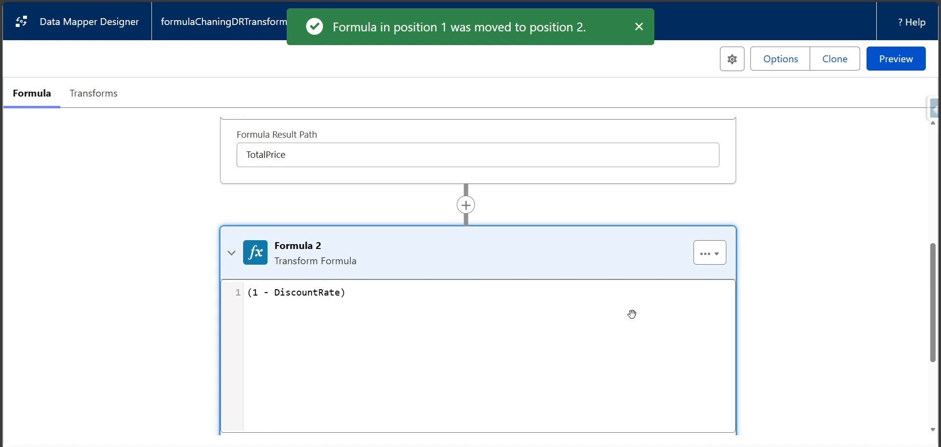
scroll(632, 313, "up", 4)
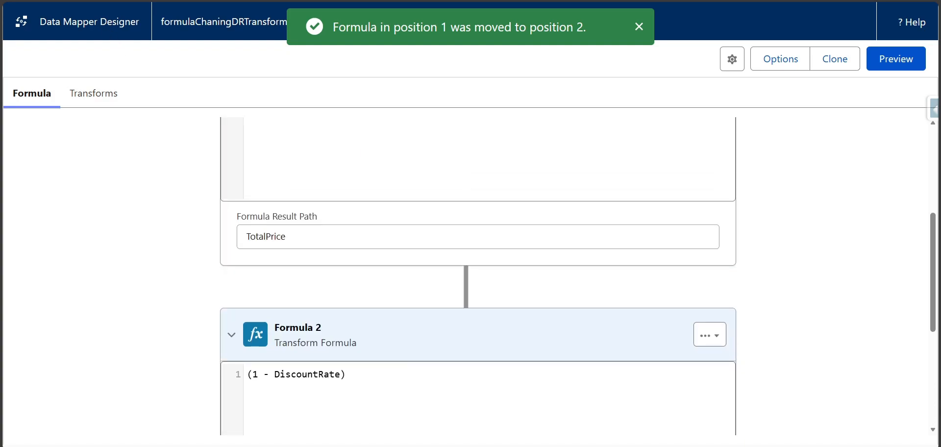
Reload the data mapper page, expand the first formula, and check its expression and result path
key("F5")
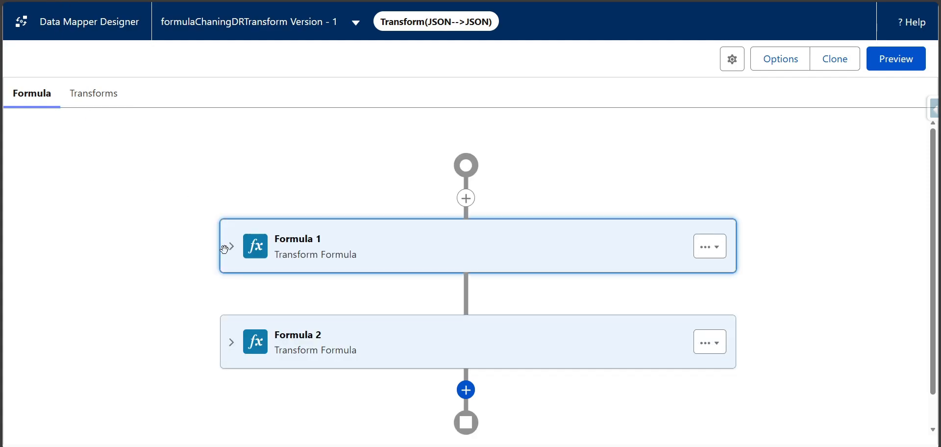
left_click(231, 246)
scroll(230, 255, "down", 3)
scroll(294, 245, "up", 1)
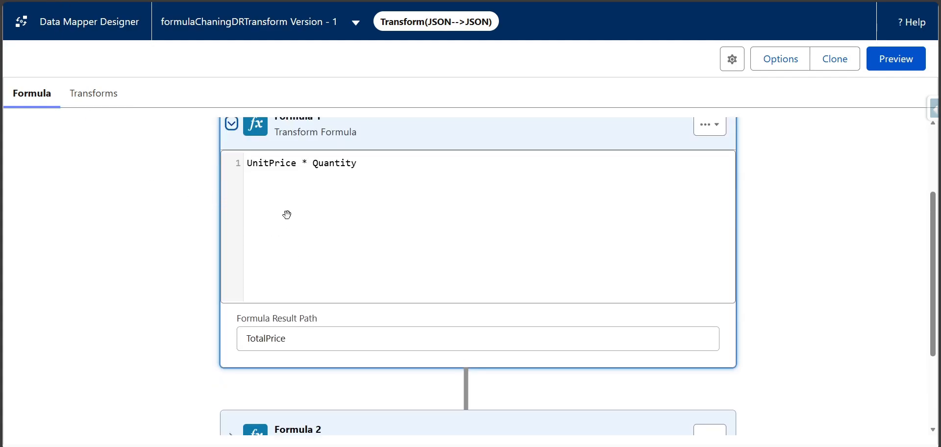
scroll(279, 206, "up", 1)
scroll(299, 221, "down", 2)
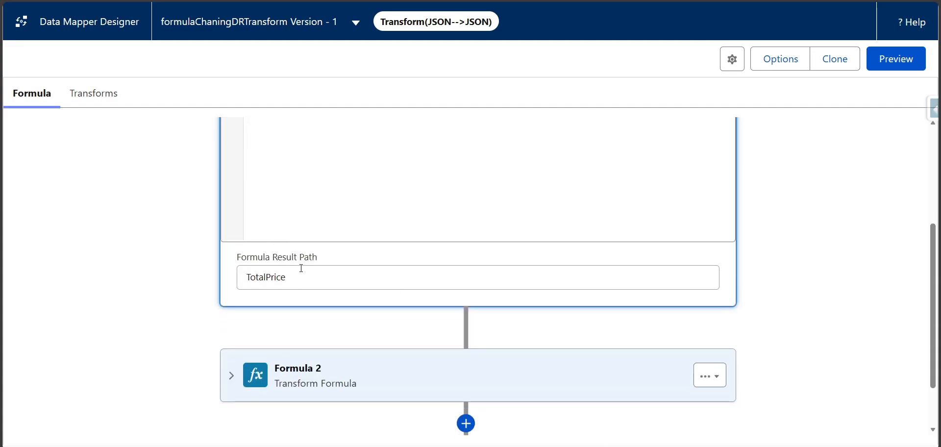
scroll(265, 294, "down", 1)
Expand the second formula and change its expression to TotalPrice * (1 - DiscountRate)
left_click(232, 316)
scroll(332, 263, "down", 3)
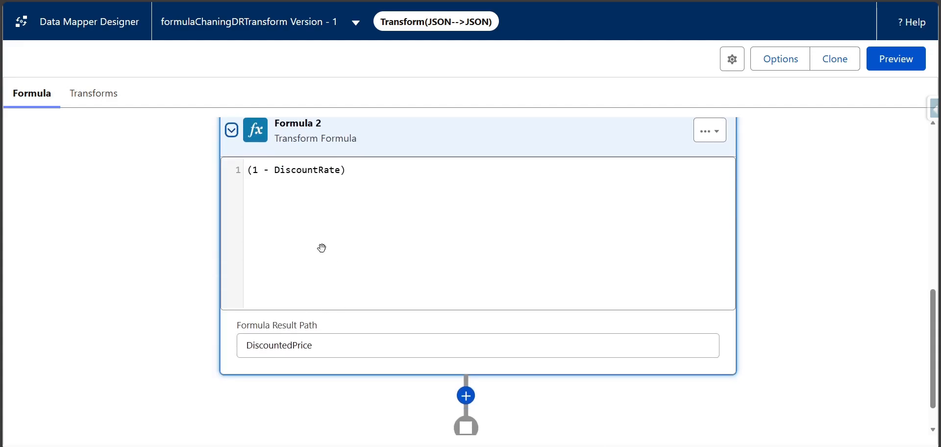
left_click(246, 170)
type("TotalPric")
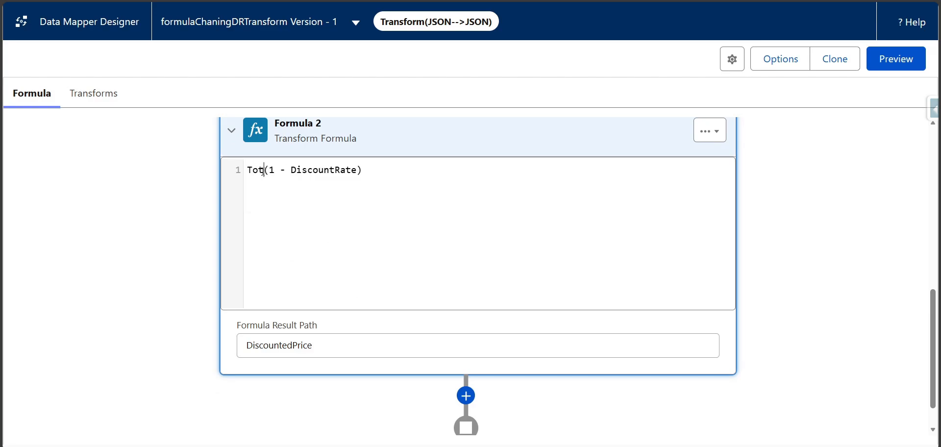
type("e ")
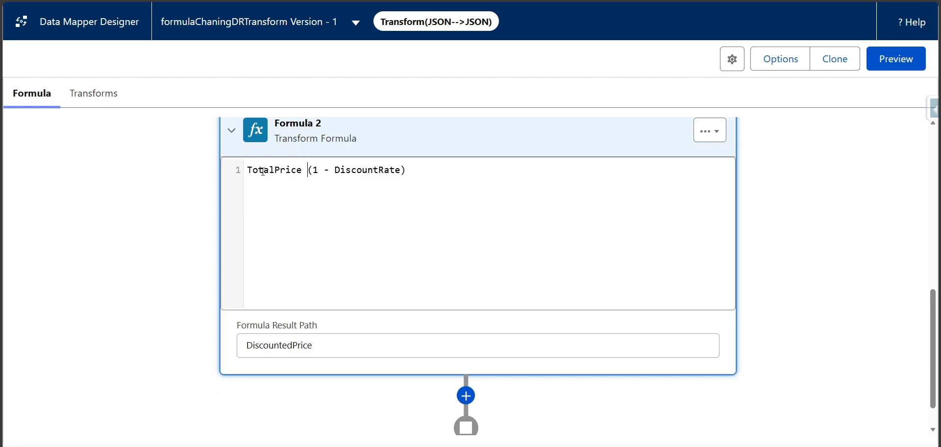
type("*")
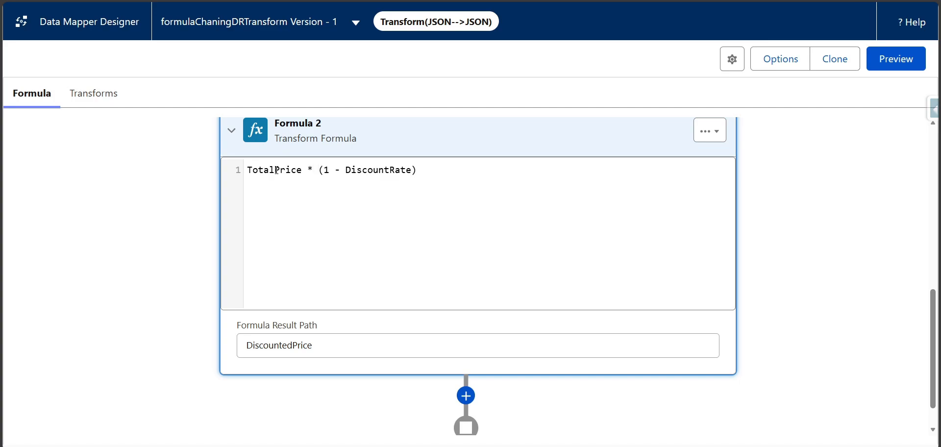
Preview the data mapper with the corrected formulas, execute it with the sample input, and check both prices in the response
left_click(896, 63)
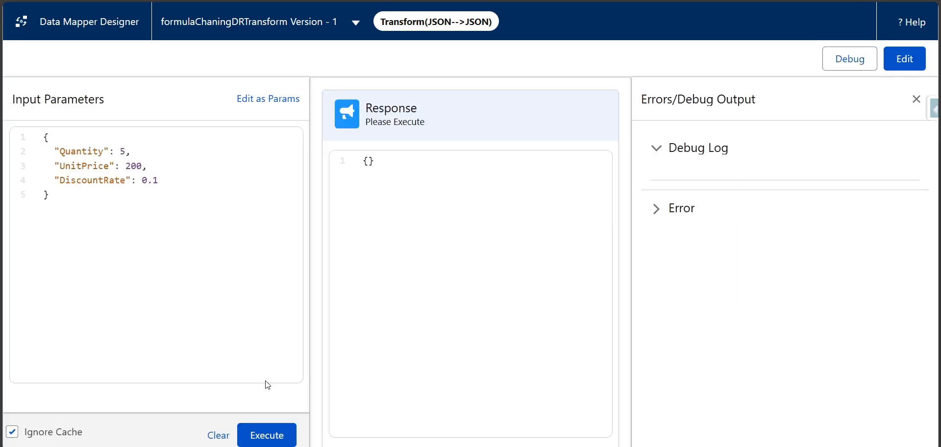
left_click(268, 437)
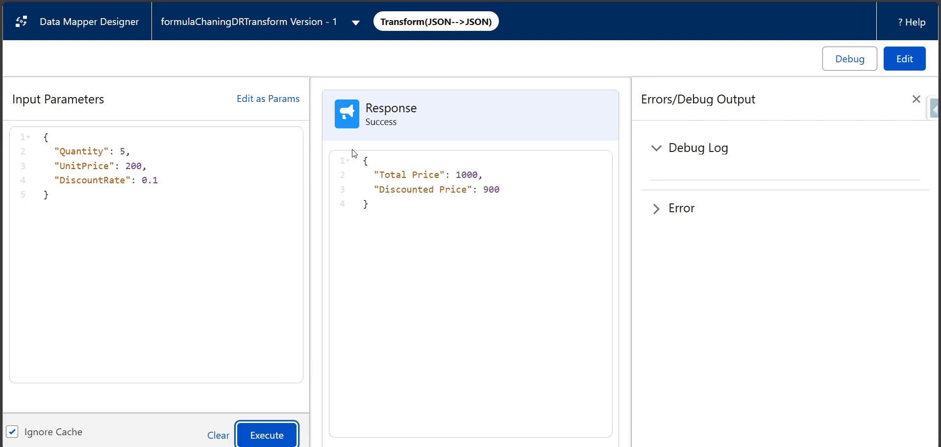
left_click(378, 205)
key("ctrl+a")
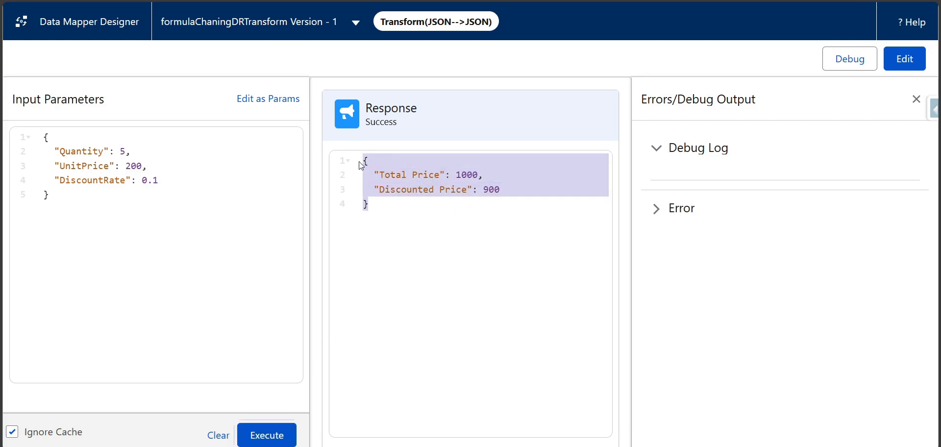
Switch to the Word document and review the formula dependency notes, back up to the supported DataMapper types
key("alt+Tab")
scroll(512, 303, "down", 2)
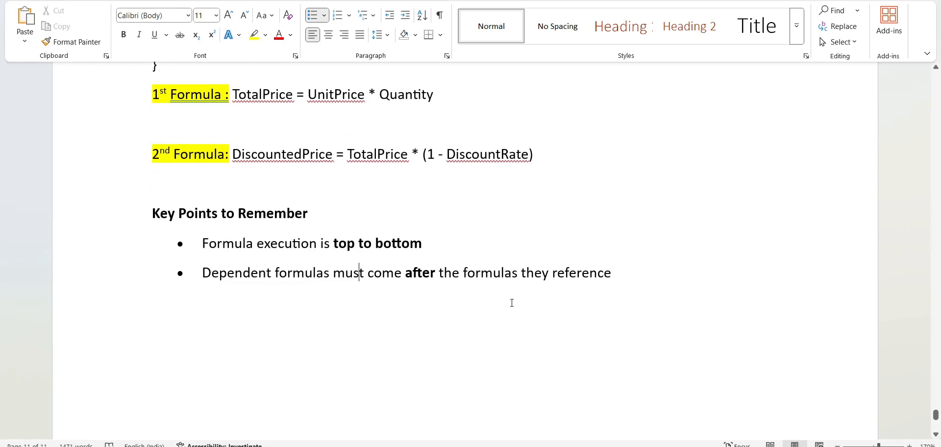
scroll(512, 302, "up", 6)
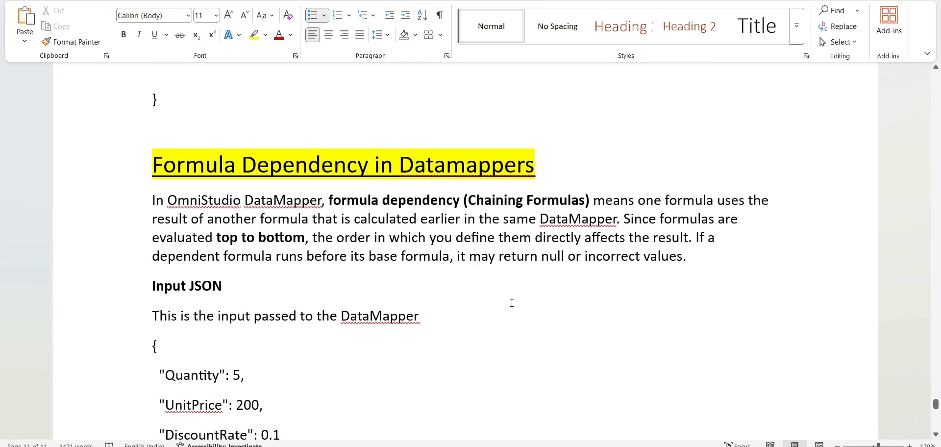
scroll(512, 303, "up", 15)
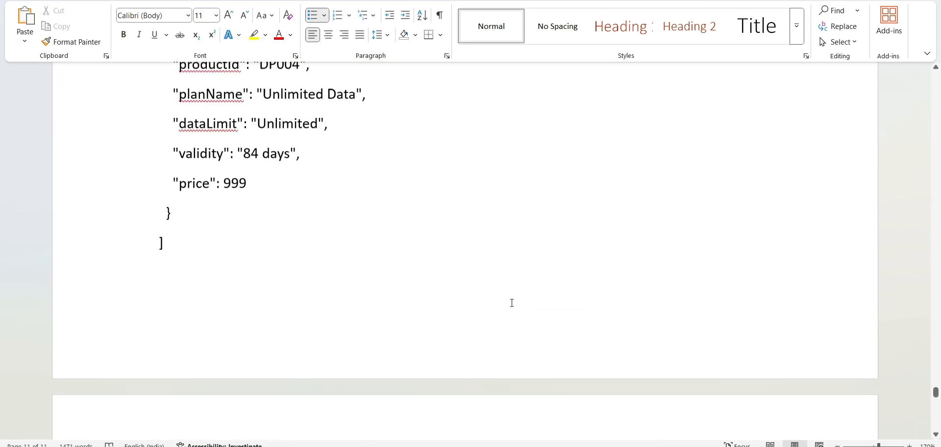
scroll(511, 302, "up", 20)
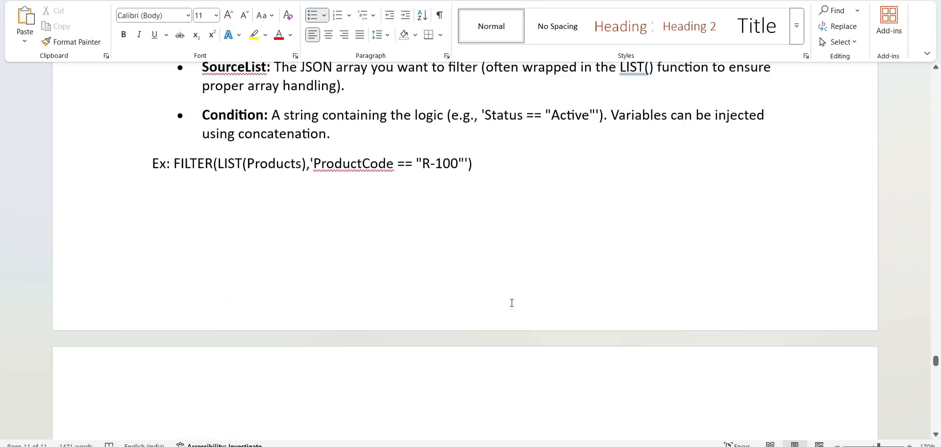
scroll(512, 303, "up", 5)
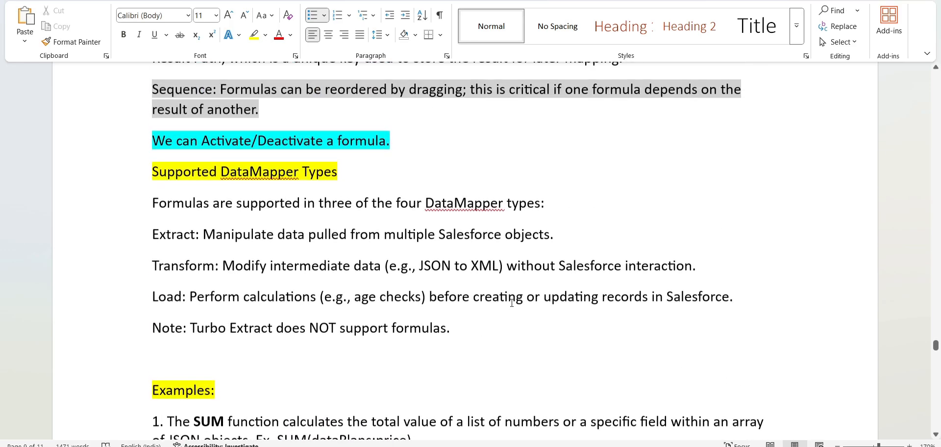
Review the notes on DataMapper formula functions and their examples, through to the formula dependency section and its key points to remember
scroll(511, 302, "up", 3)
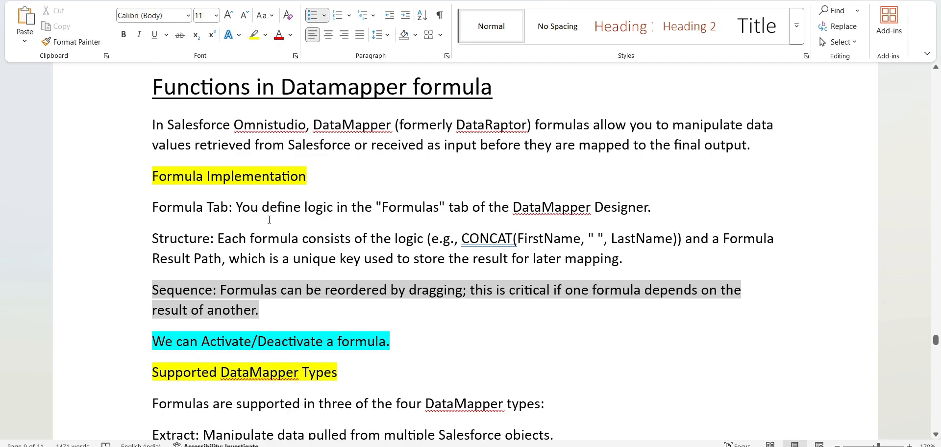
scroll(202, 376, "down", 2)
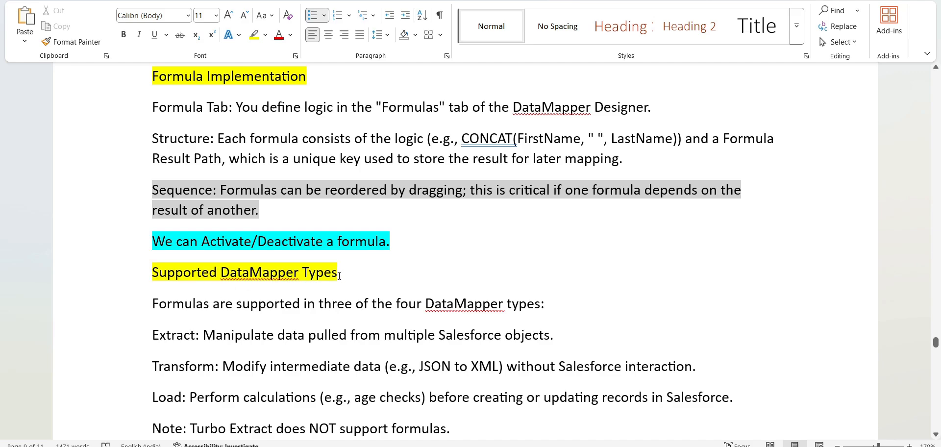
scroll(340, 276, "down", 7)
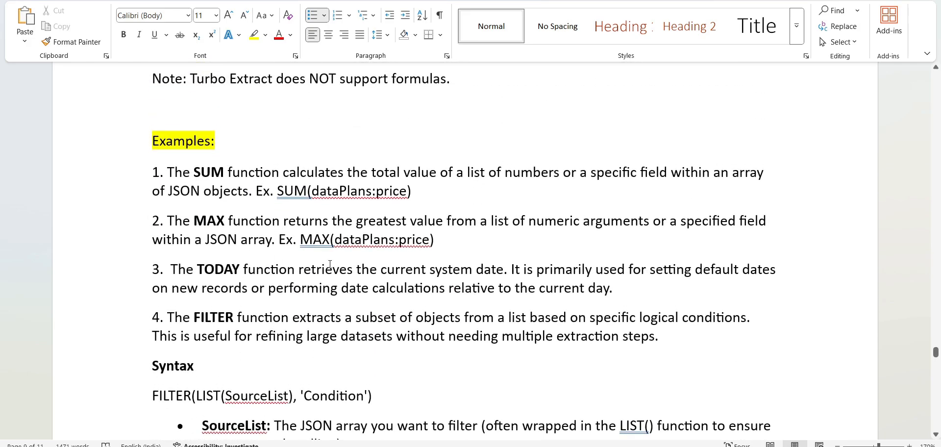
scroll(283, 325, "down", 2)
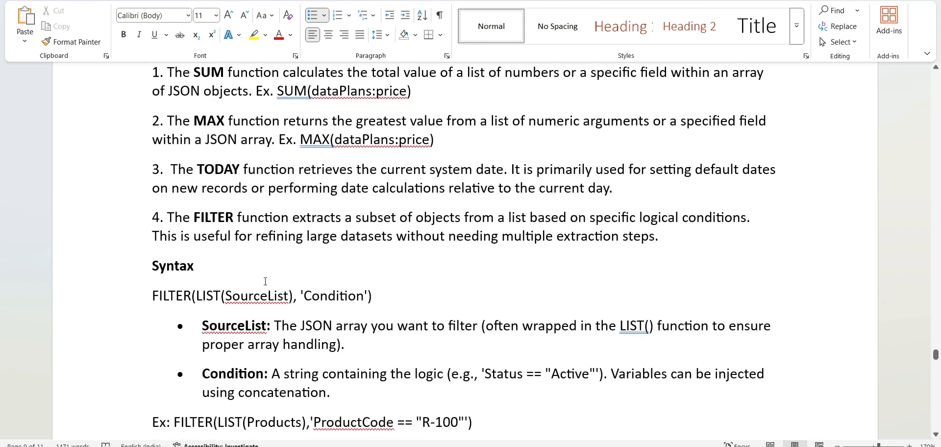
scroll(266, 281, "down", 3)
scroll(265, 281, "down", 7)
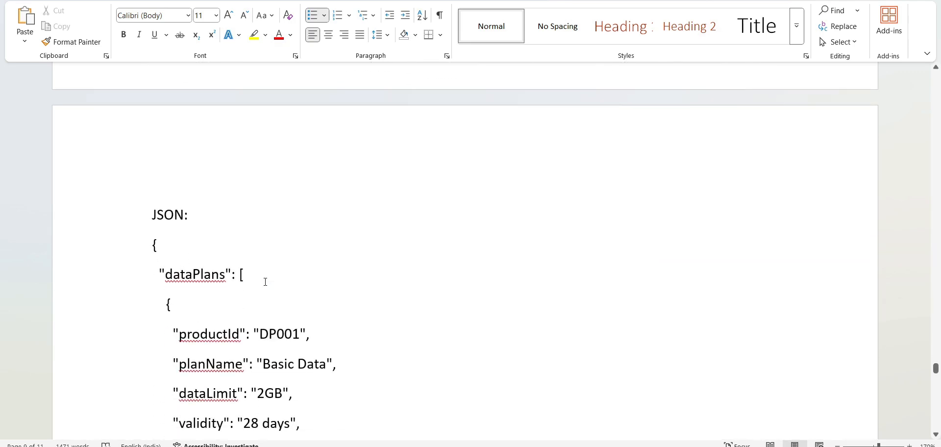
scroll(265, 282, "down", 20)
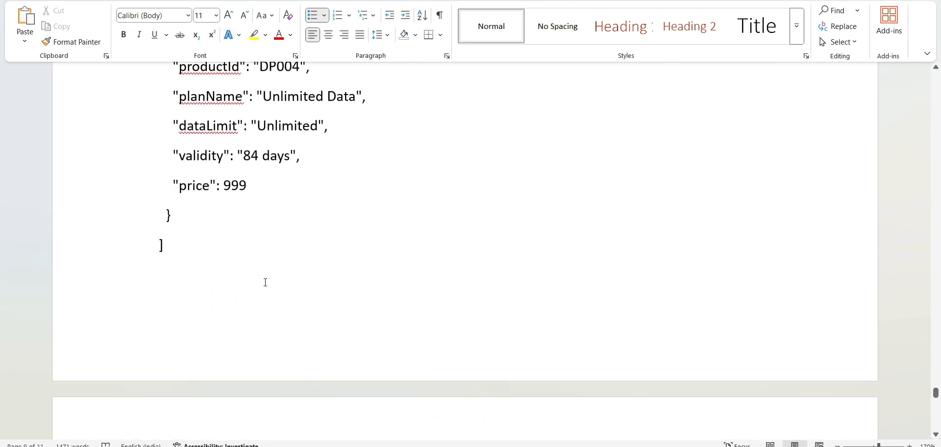
scroll(265, 282, "down", 6)
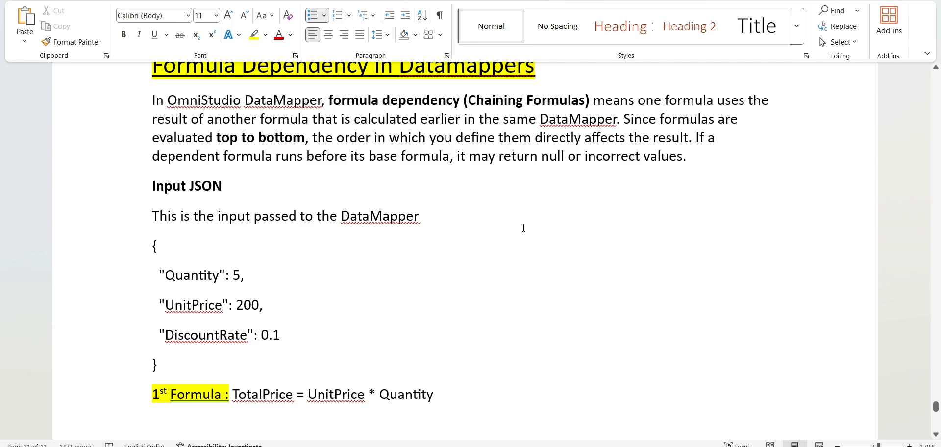
scroll(523, 227, "down", 5)
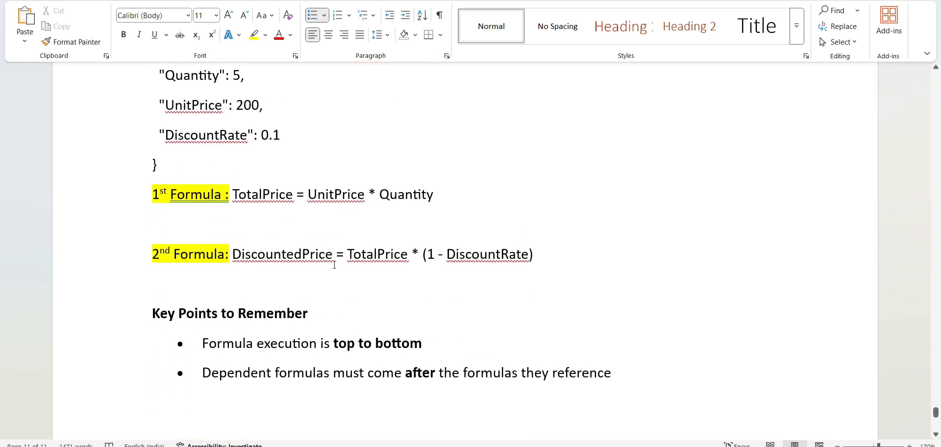